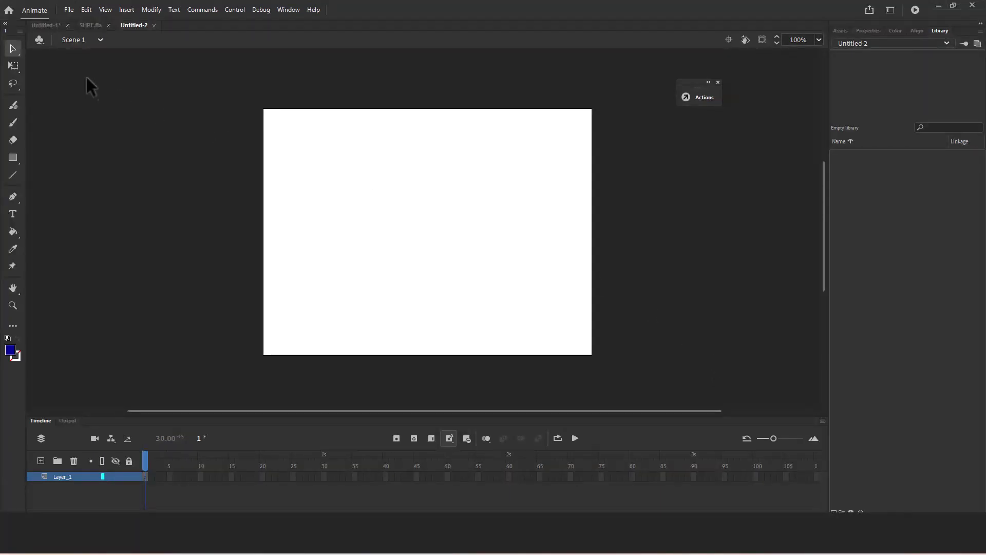
Step: Start an import to the stage and browse to the Amali > Bahan folder inside P&P > Undergraduate on drive D
left_click(69, 10)
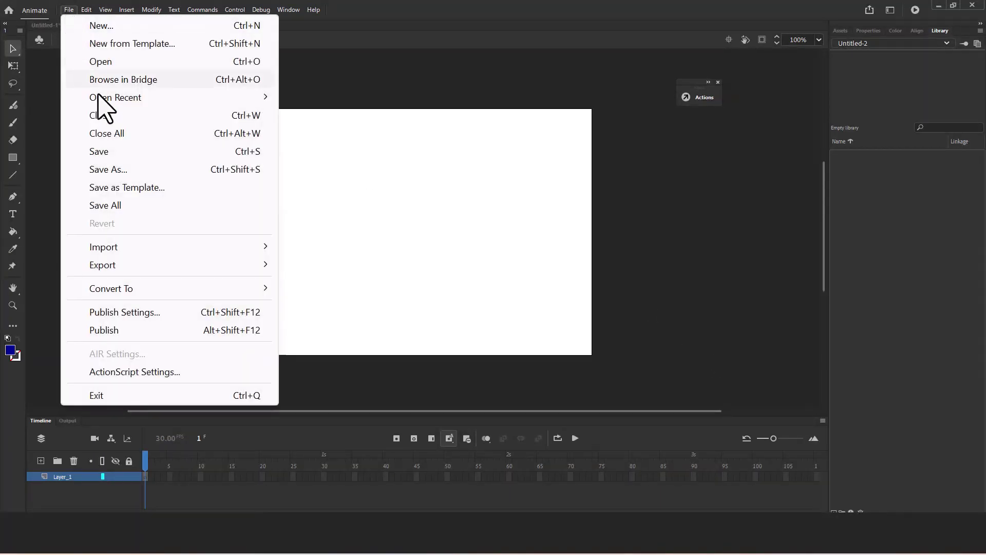
mouse_move(142, 253)
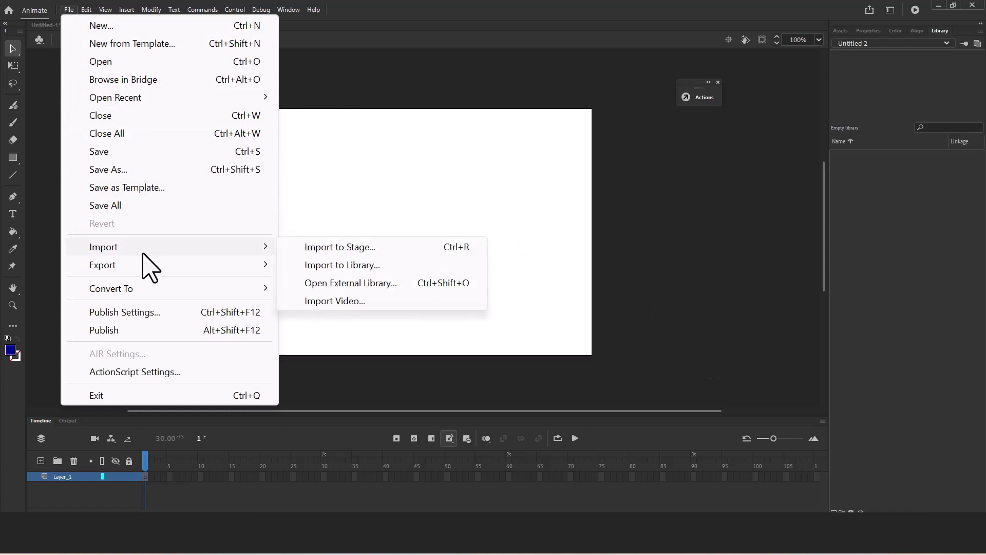
left_click(341, 250)
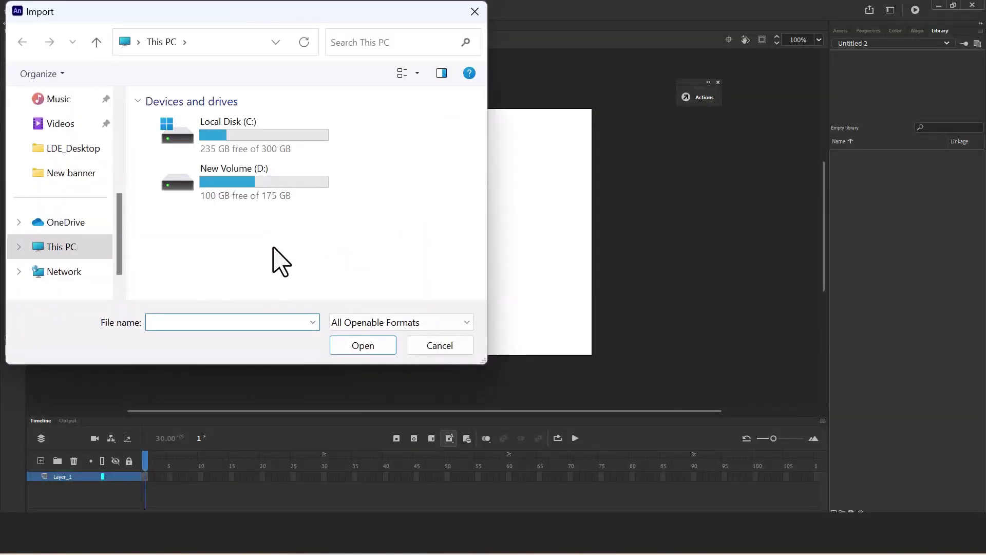
double_click(267, 185)
double_click(202, 173)
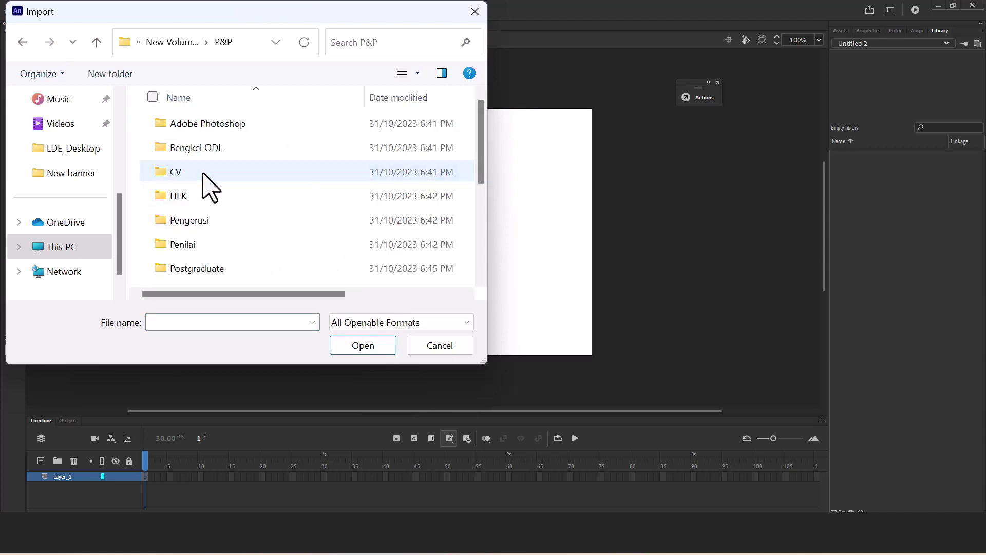
scroll(226, 260, "down", 3)
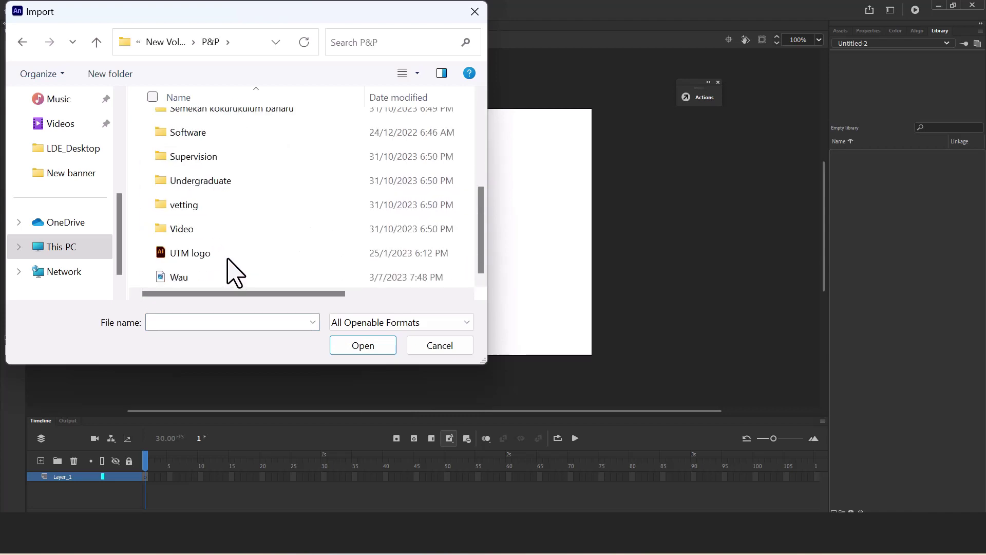
double_click(222, 184)
double_click(213, 126)
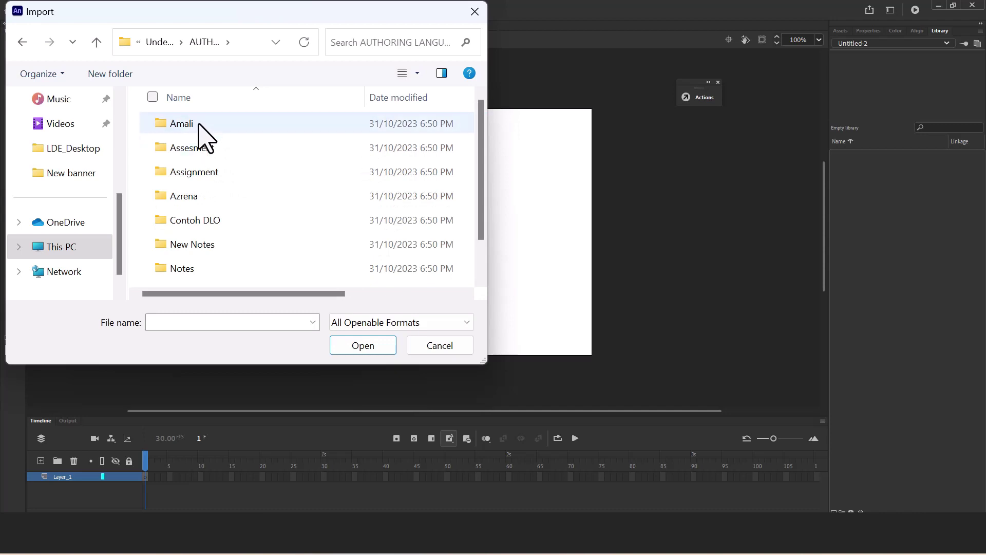
double_click(200, 125)
left_click(248, 131)
double_click(246, 132)
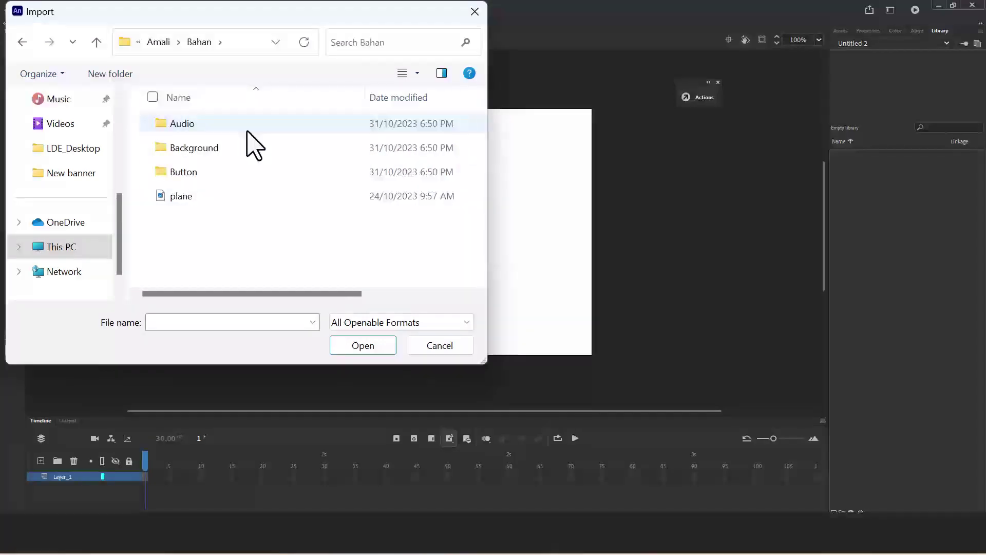
Step: Import the image Background 4_main_640x480 from the Background folder onto the stage
double_click(232, 150)
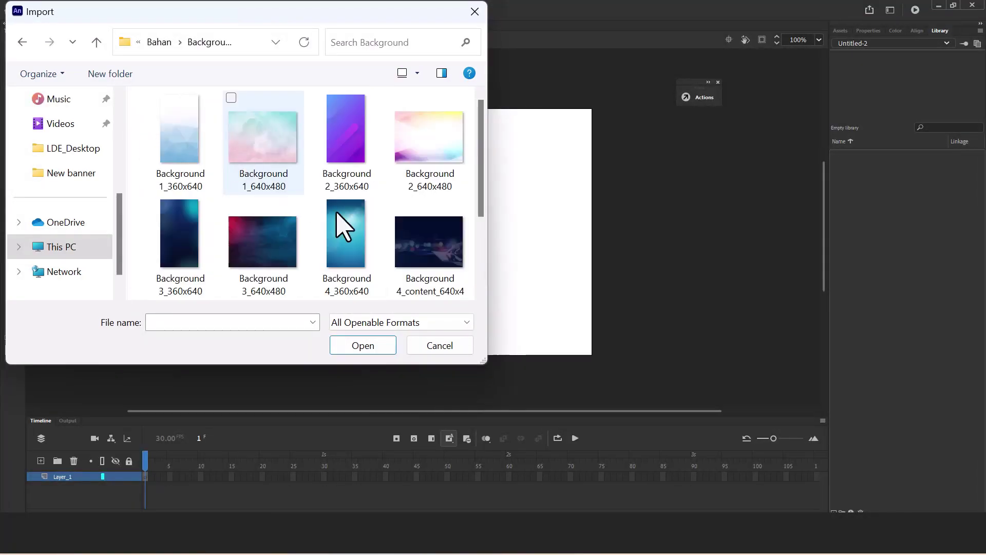
scroll(365, 264, "down", 2)
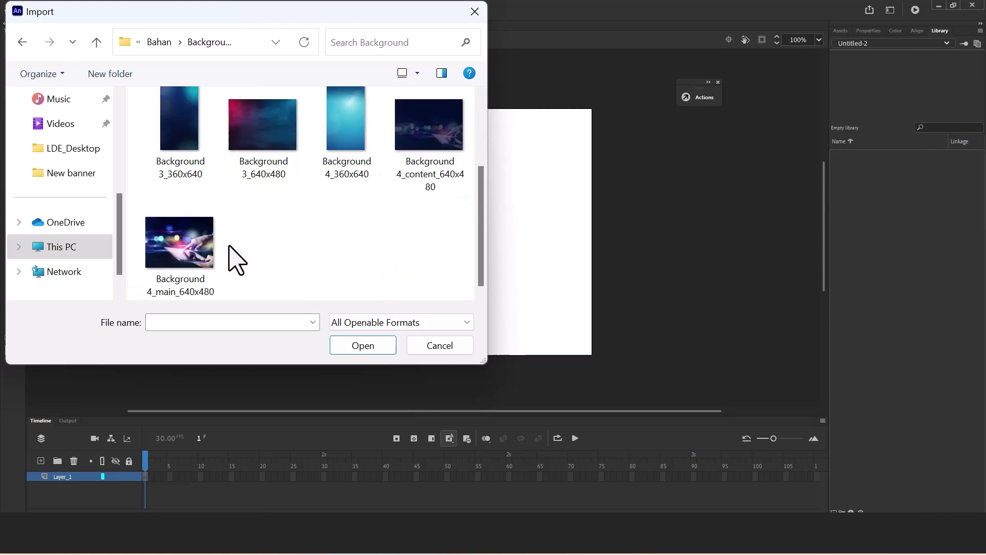
left_click(198, 249)
left_click(373, 346)
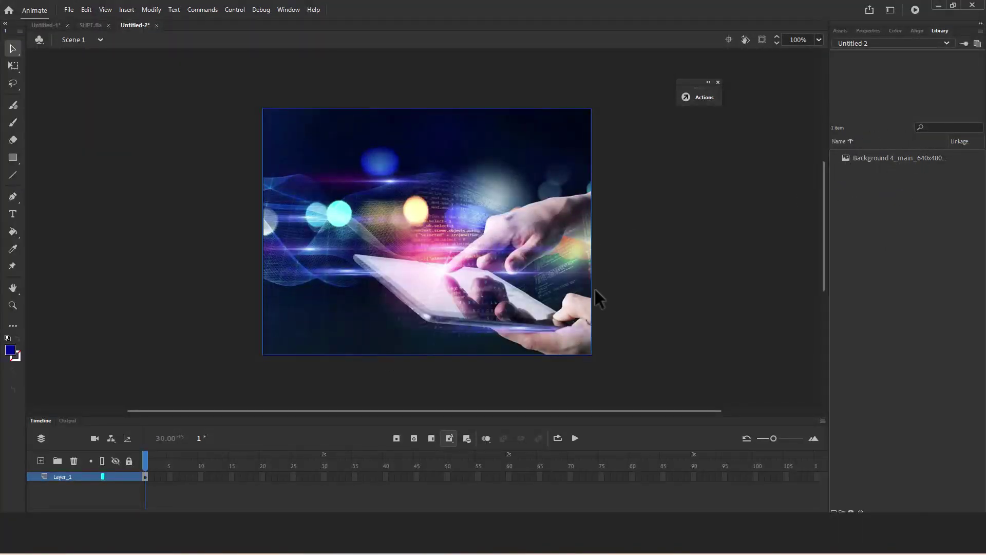
Step: Rename the background image's layer as BG and lock it
double_click(72, 476)
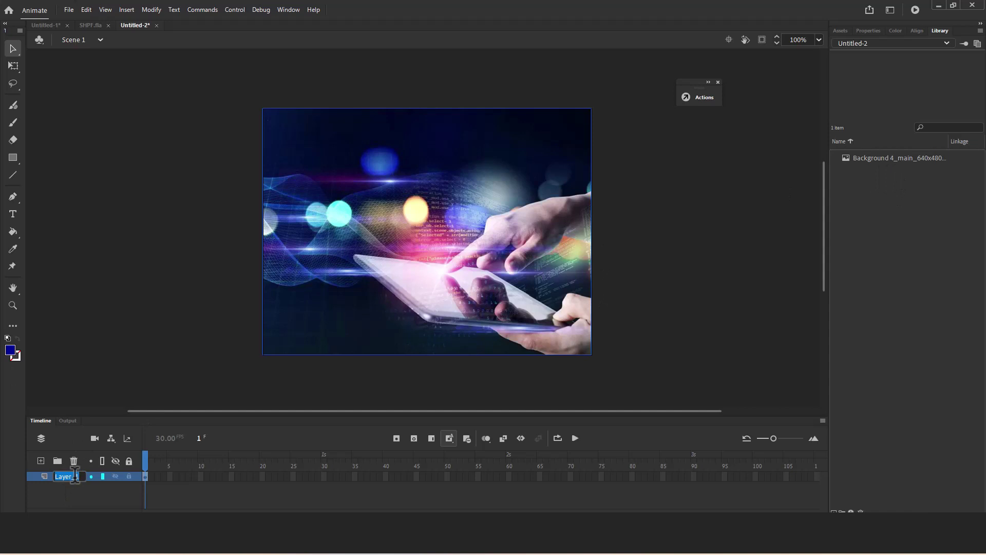
key("Caps_Lock")
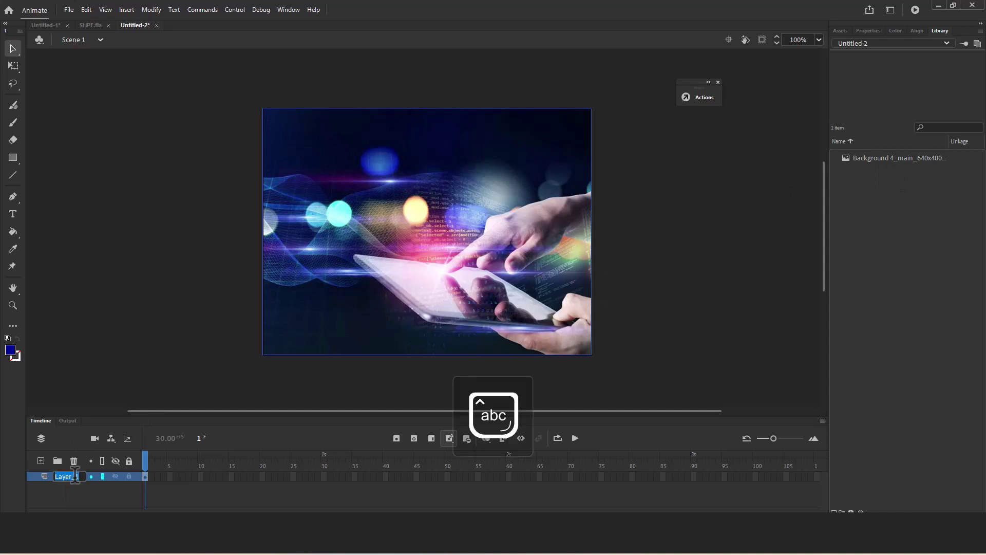
type("BG")
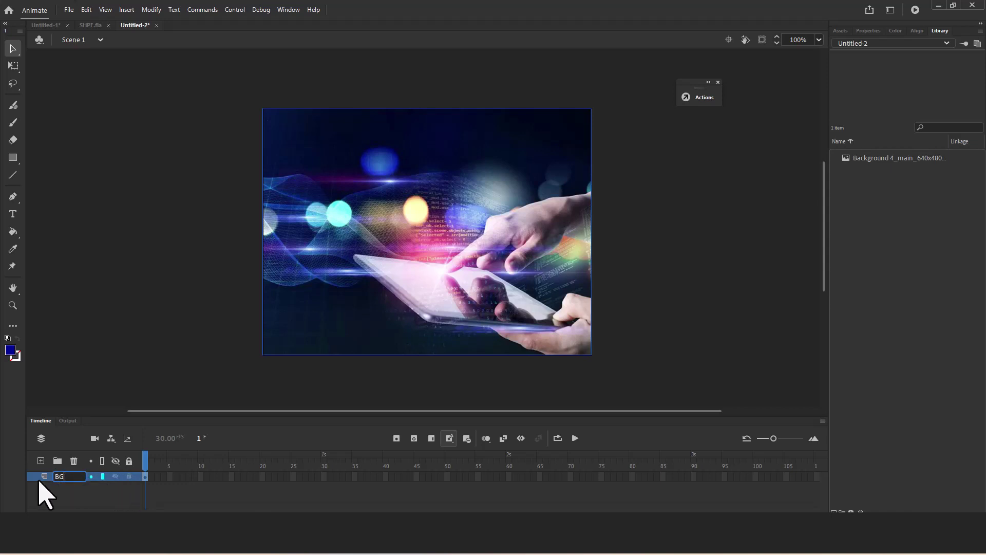
left_click(129, 475)
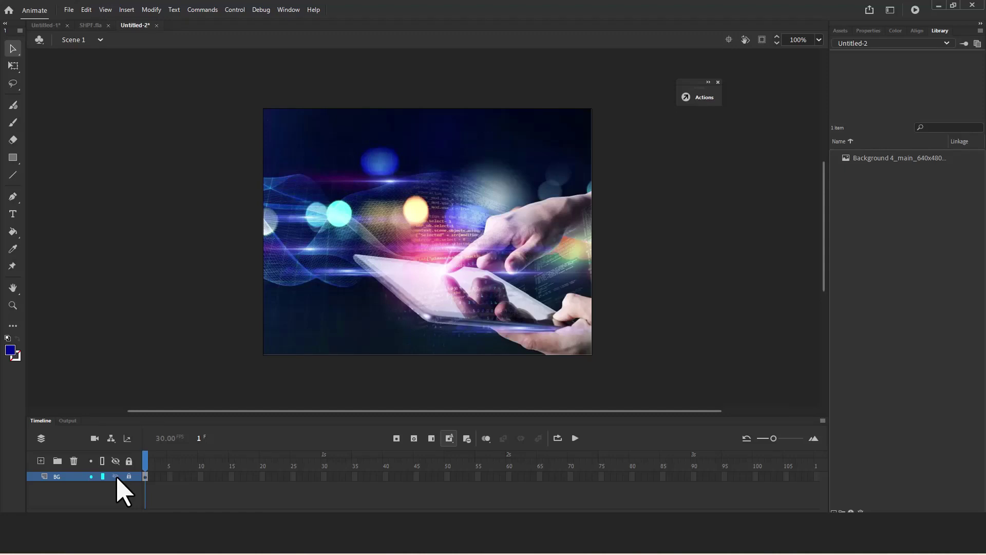
Step: Hide and show the BG layer again, and switch its outline display on and back off
left_click(116, 477)
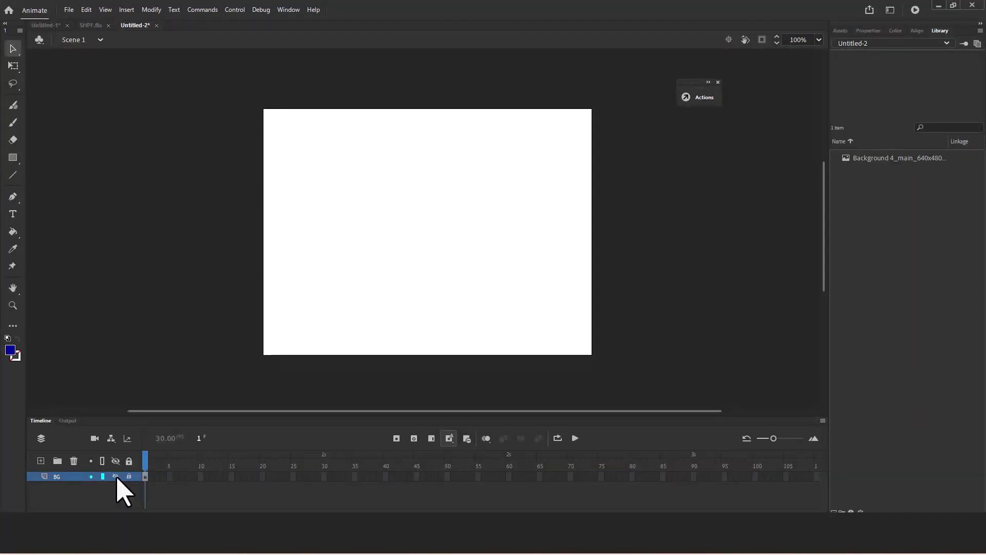
left_click(116, 476)
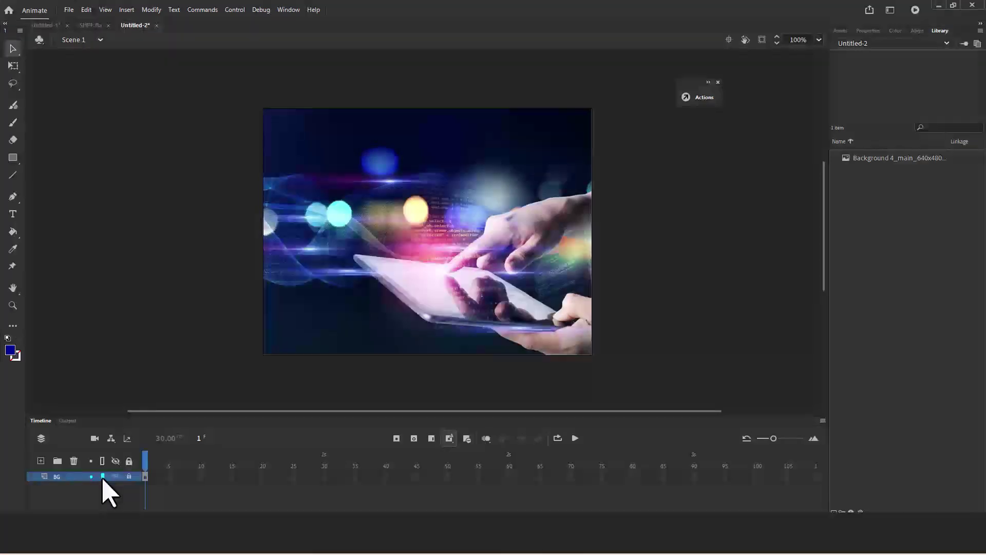
left_click(103, 476)
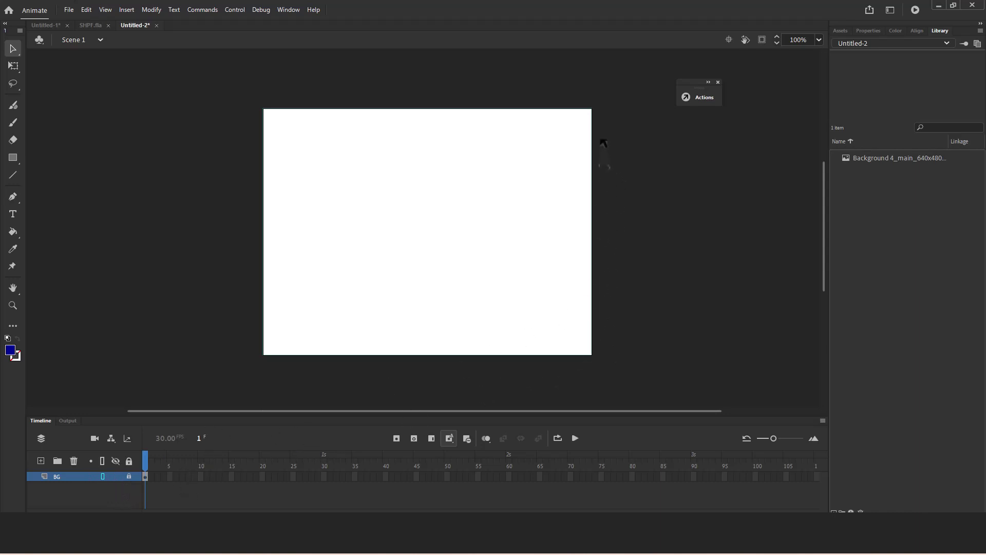
left_click(102, 476)
left_click(103, 477)
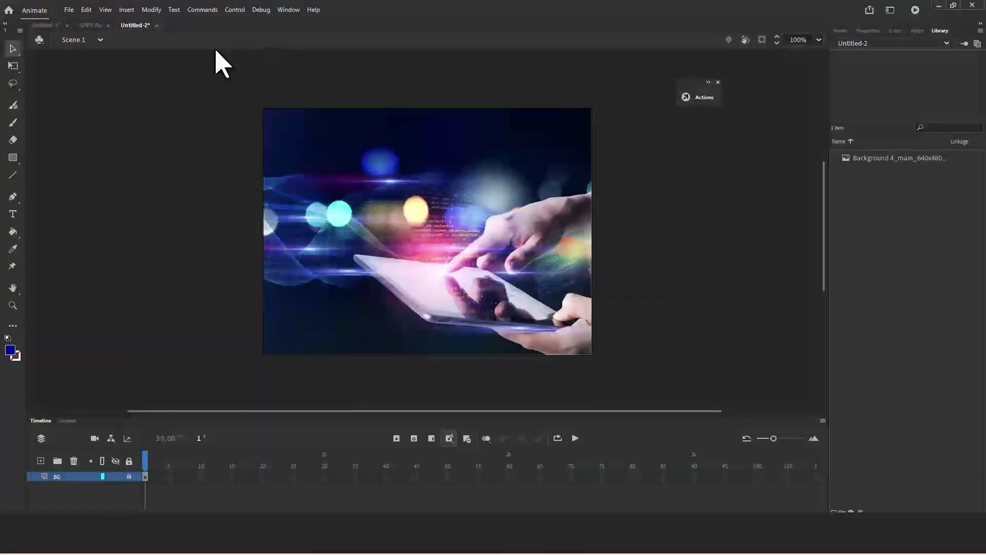
Step: Create a new symbol named btn_welcome with the type Button
left_click(127, 10)
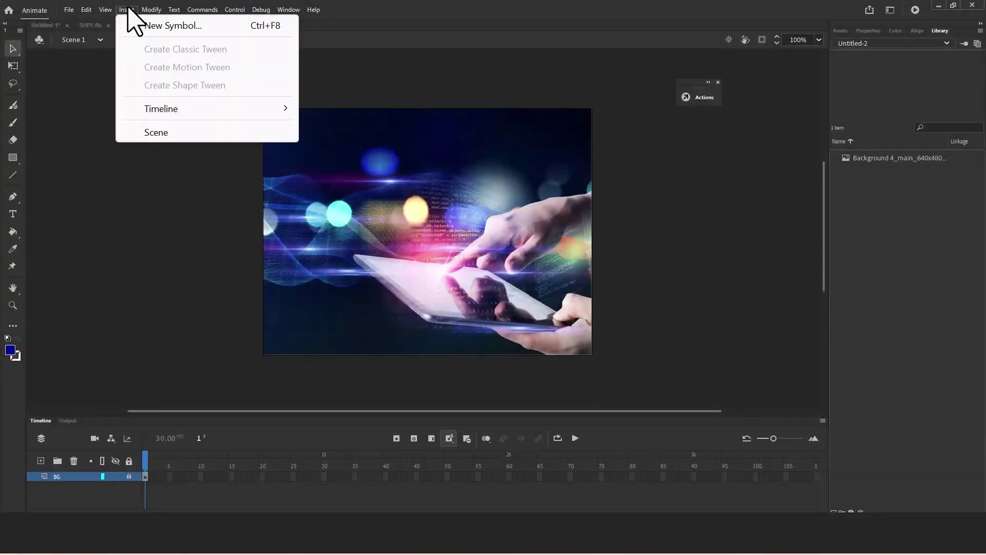
left_click(153, 26)
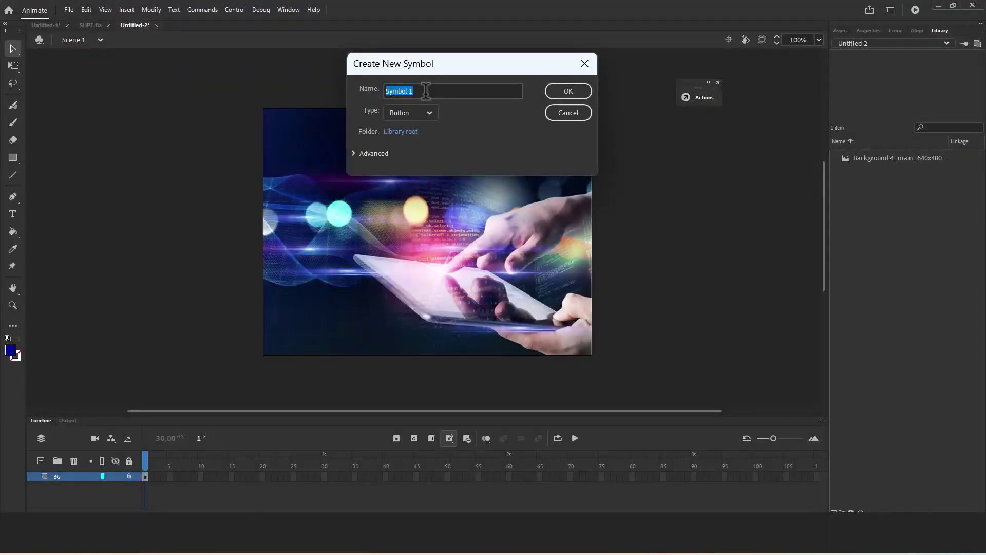
left_click(426, 90)
key("ctrl+a")
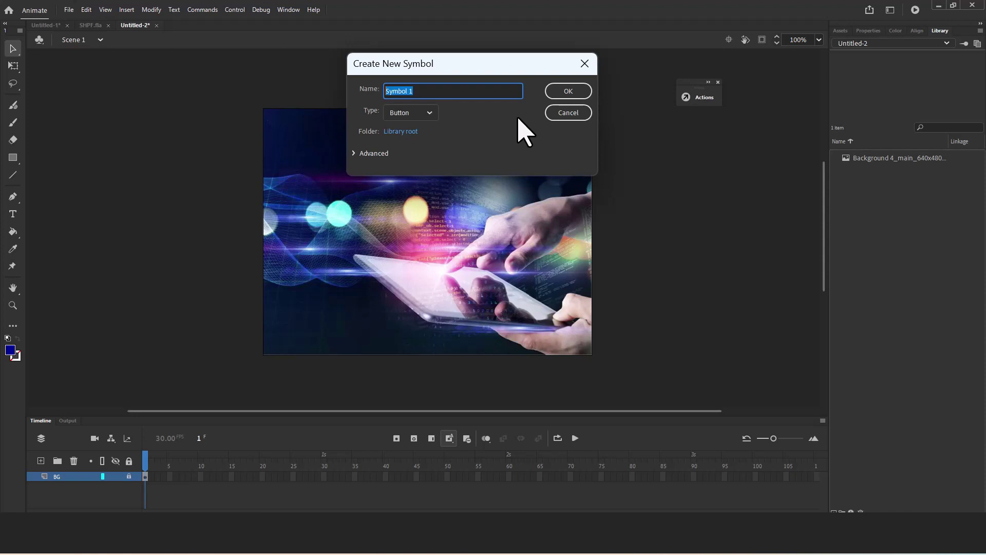
type("btn_")
type("welcome")
left_click(428, 116)
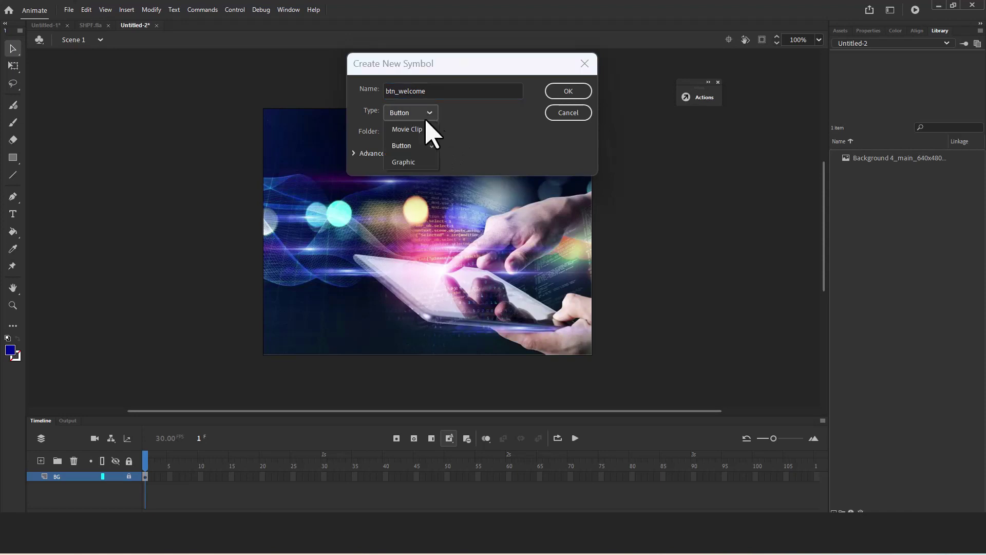
left_click(403, 149)
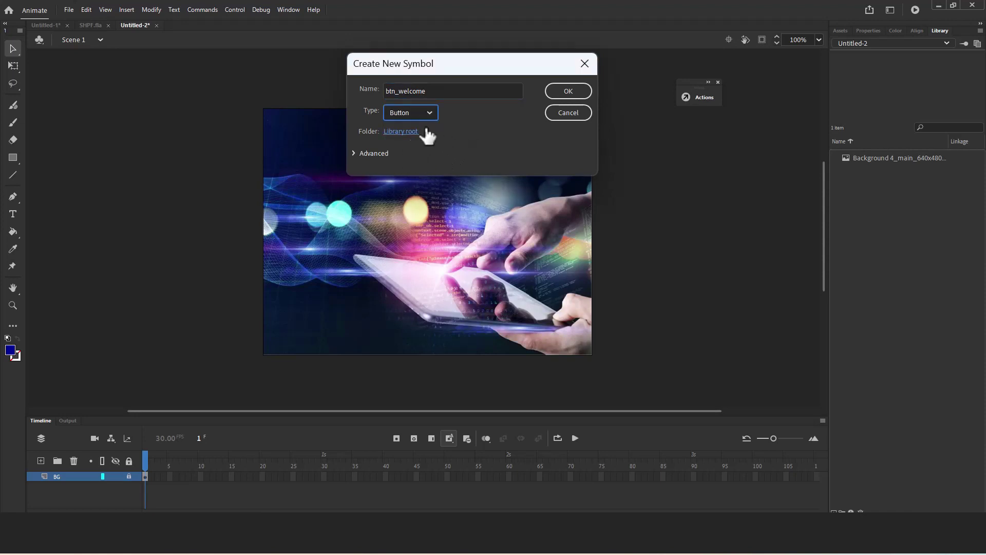
left_click(434, 115)
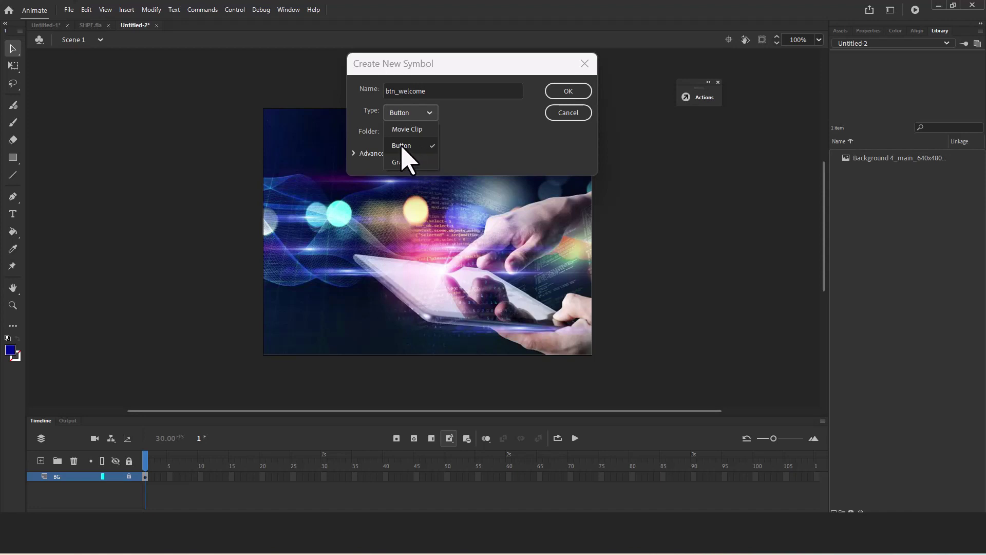
left_click(416, 146)
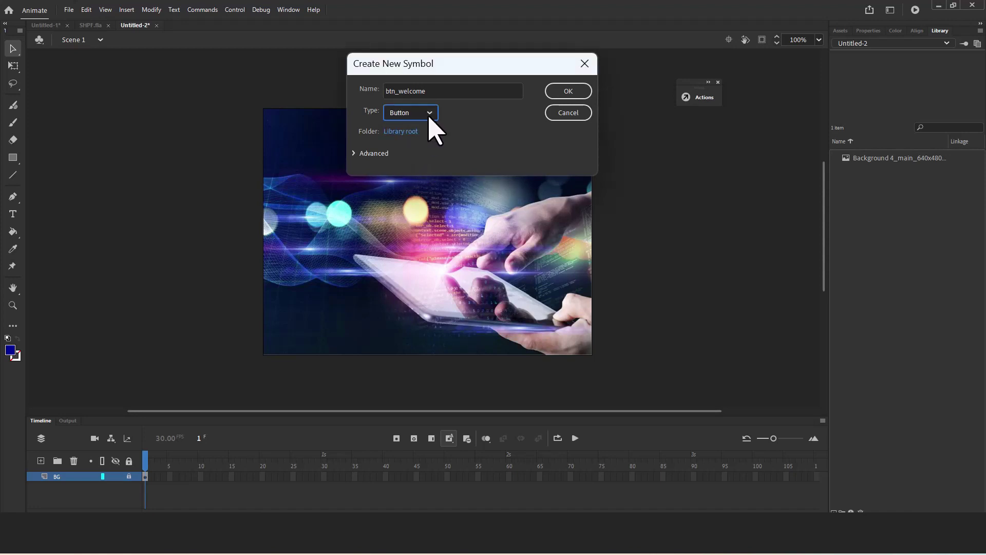
left_click(569, 92)
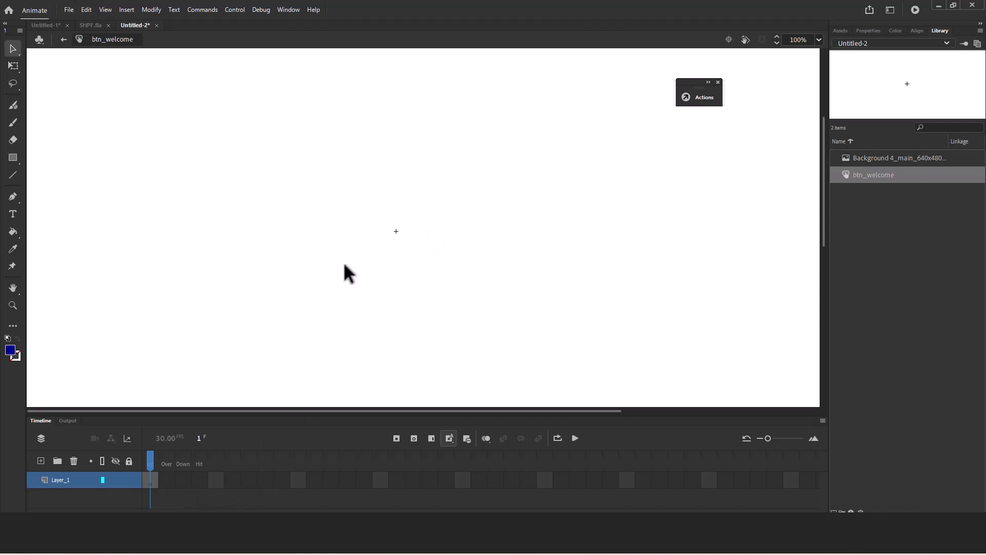
Step: Add the text "Welcome" in the button's first frame and move it so it is centred on the registration point
left_click(13, 214)
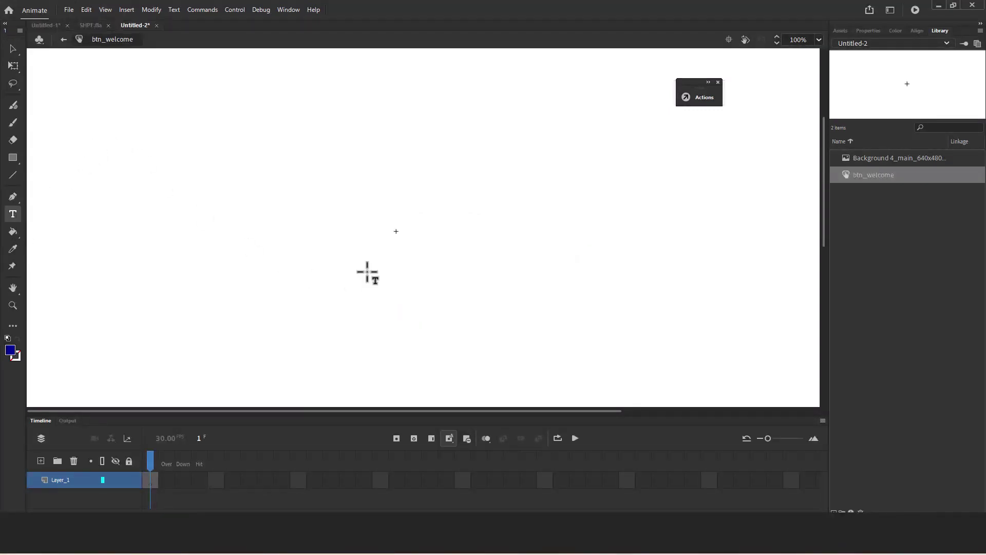
left_click(356, 232)
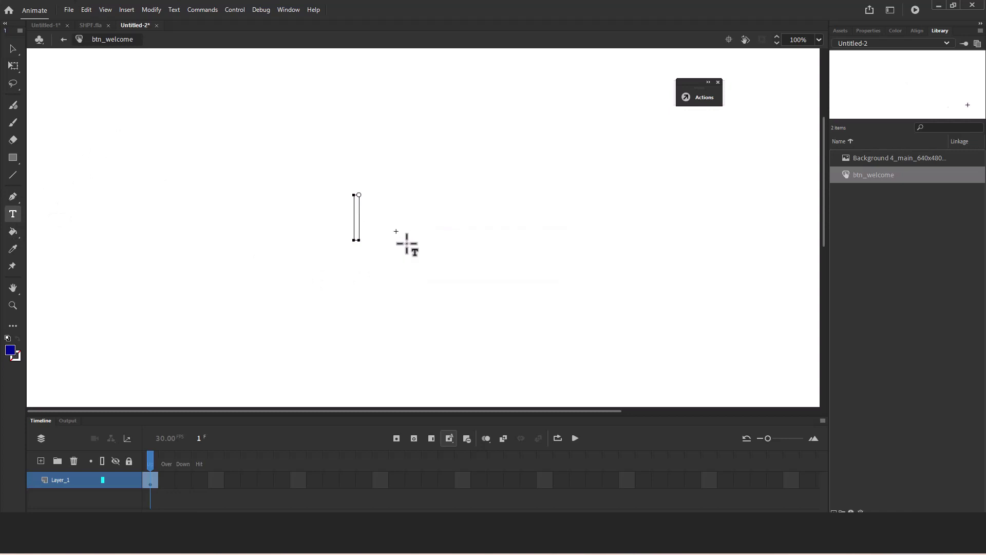
type("Welcome")
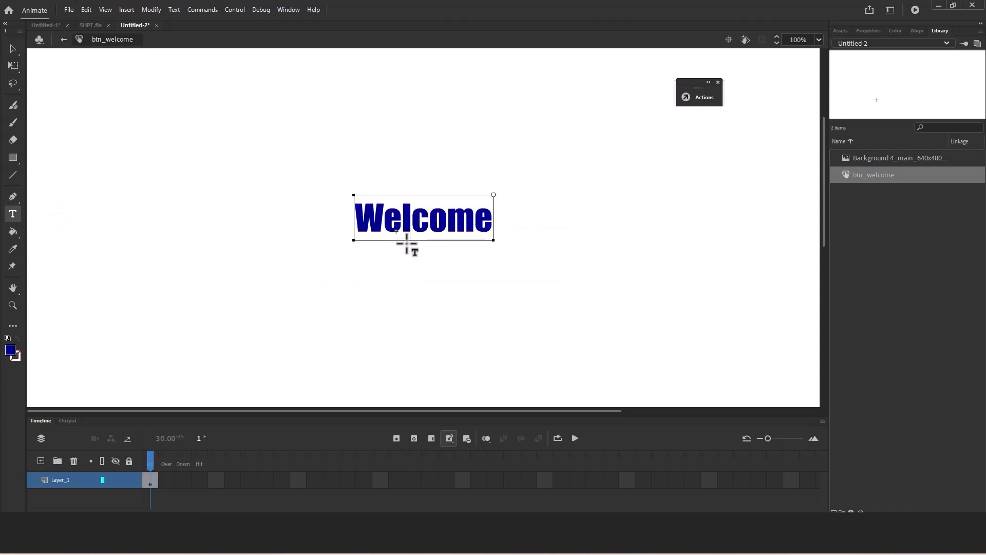
left_click(13, 48)
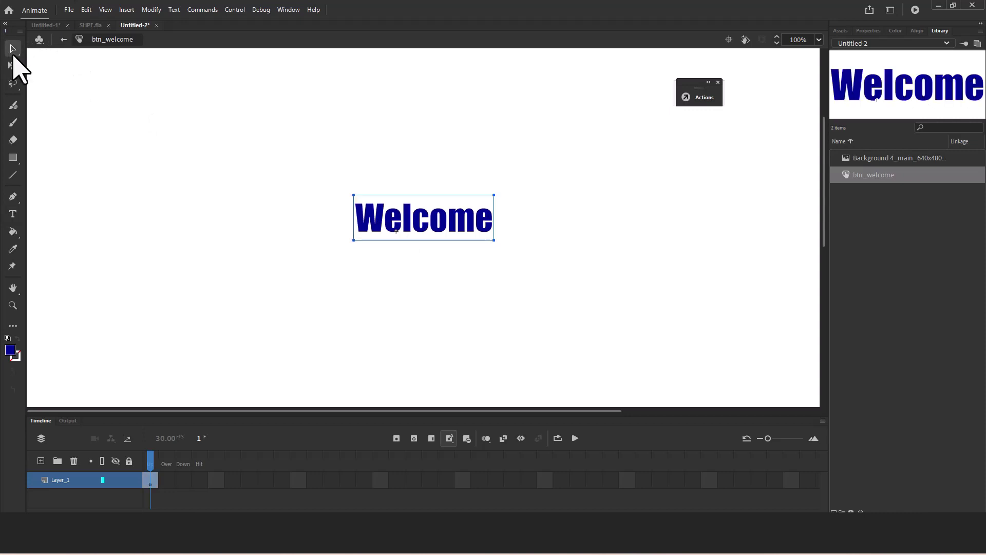
left_click_drag(448, 227, 418, 239)
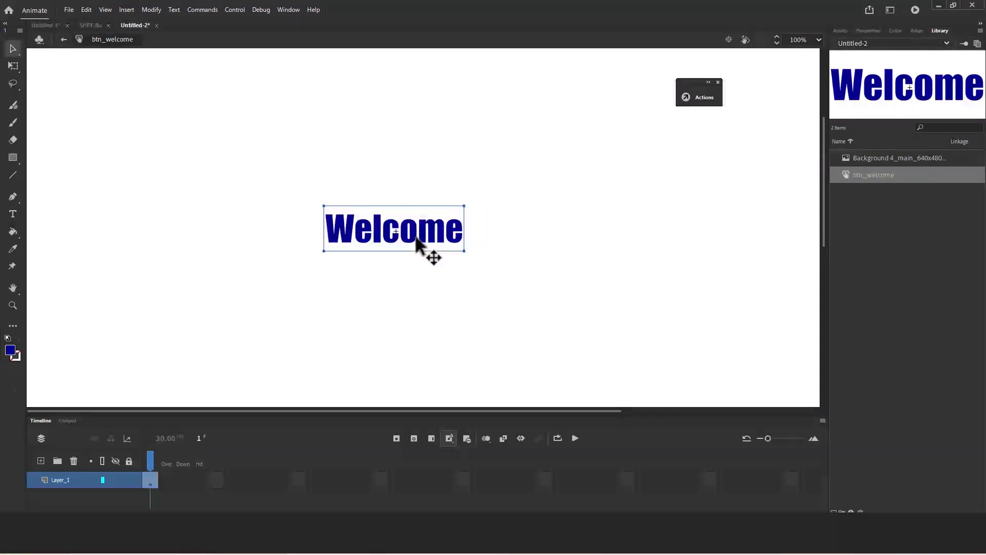
Step: Change the font of the whole "Welcome" text to Ebrima
double_click(416, 234)
key("ctrl+a")
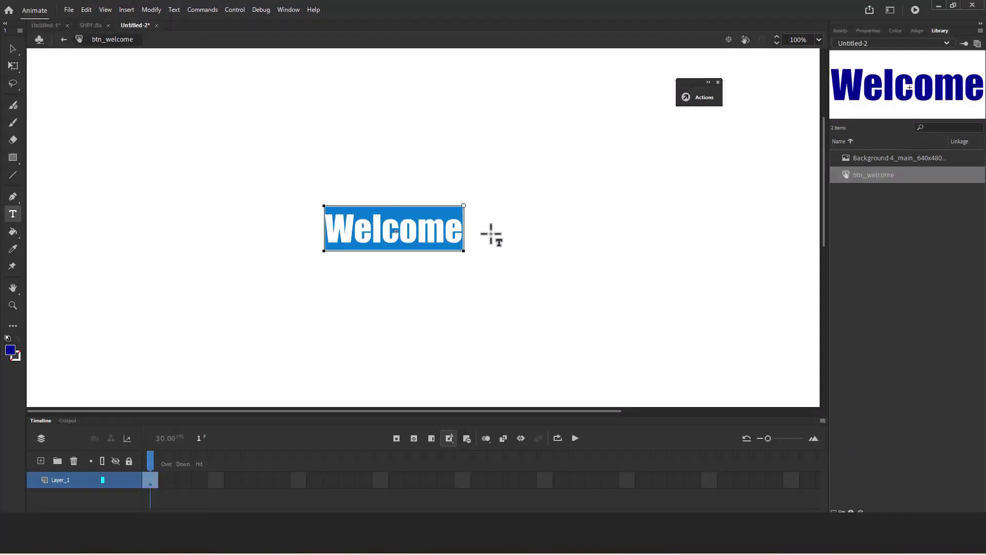
left_click(869, 30)
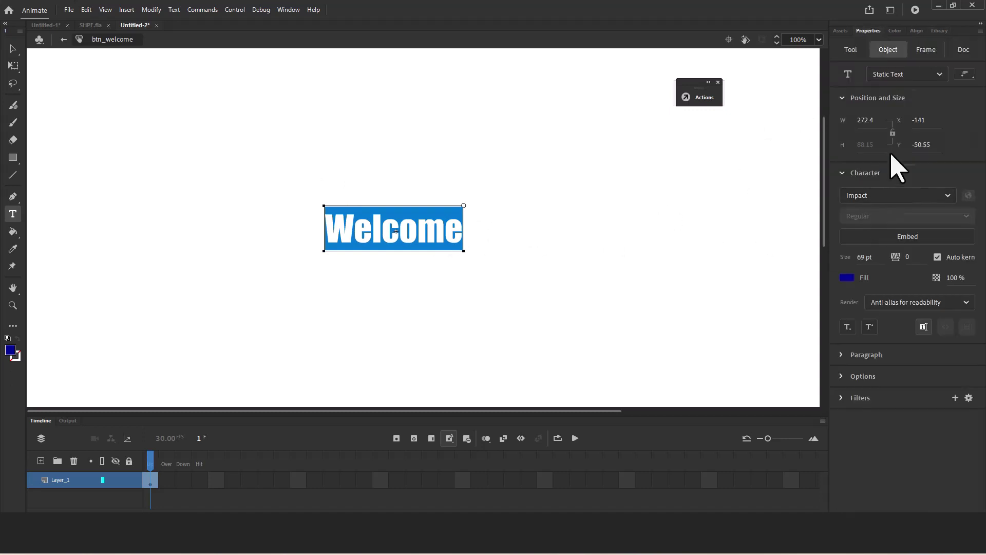
left_click(947, 196)
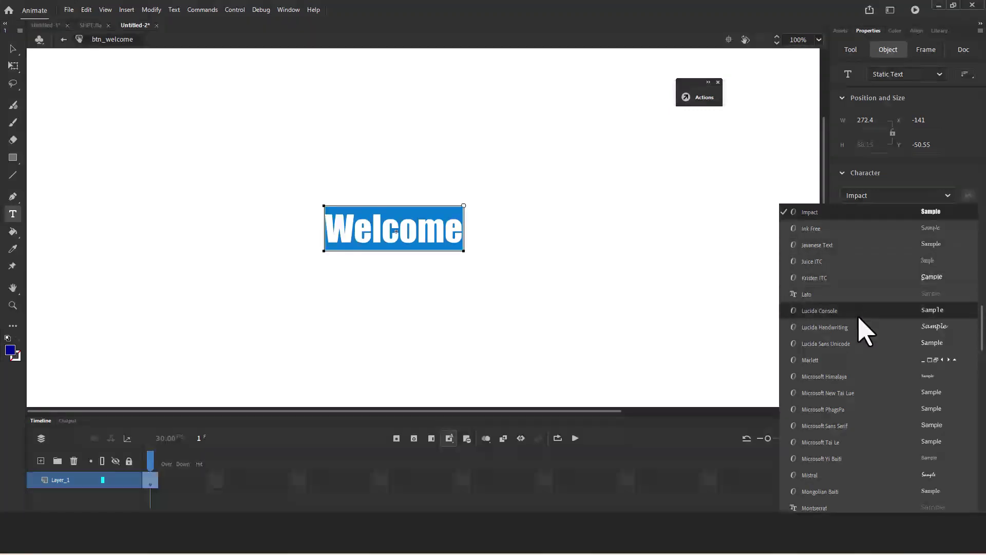
scroll(870, 306, "up", 2)
scroll(872, 306, "up", 3)
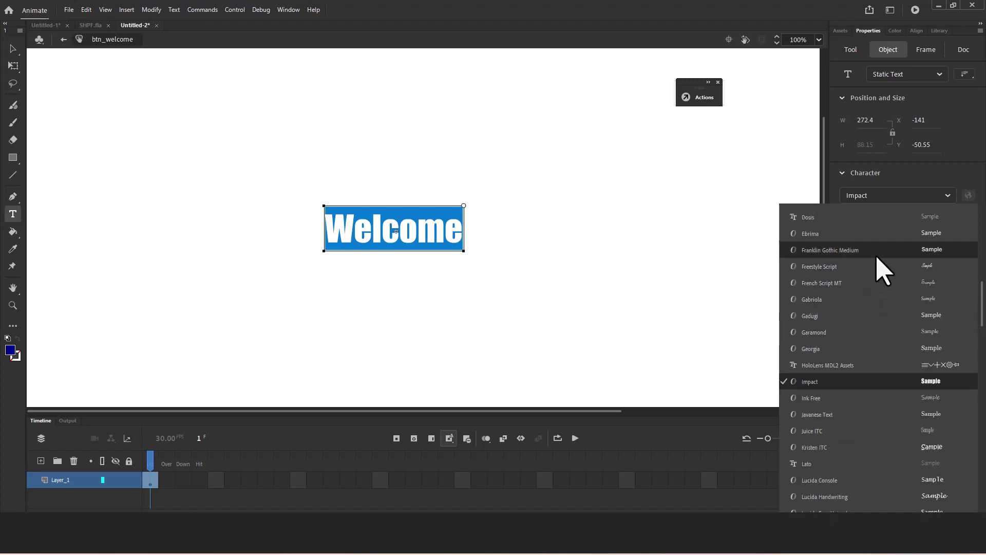
left_click(876, 234)
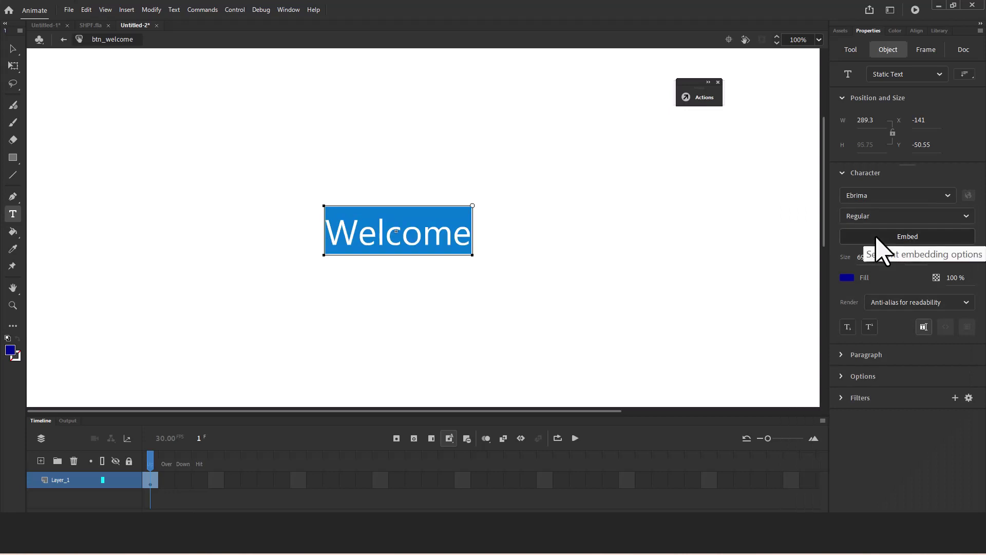
Step: Set the "Welcome" text's font back to Impact
left_click(948, 196)
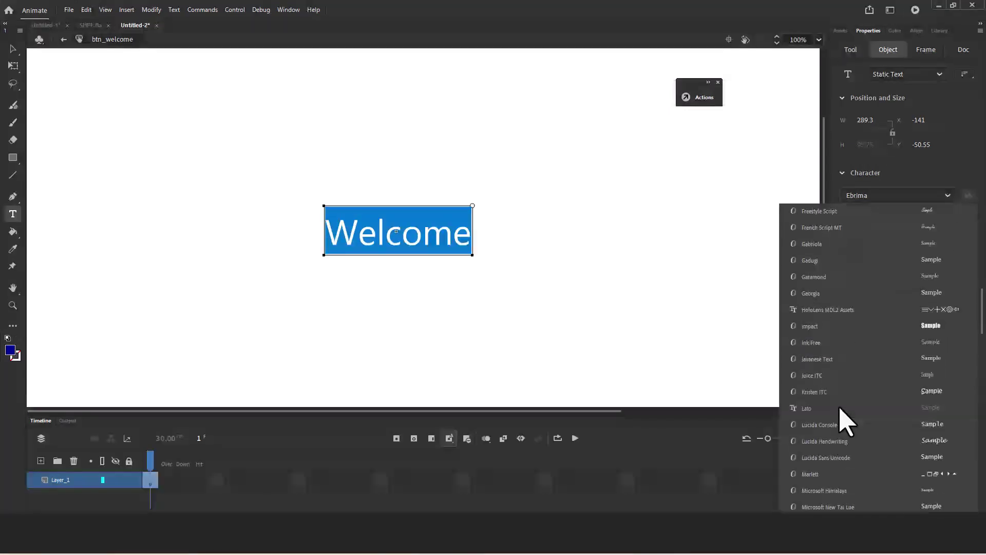
scroll(855, 401, "down", 1)
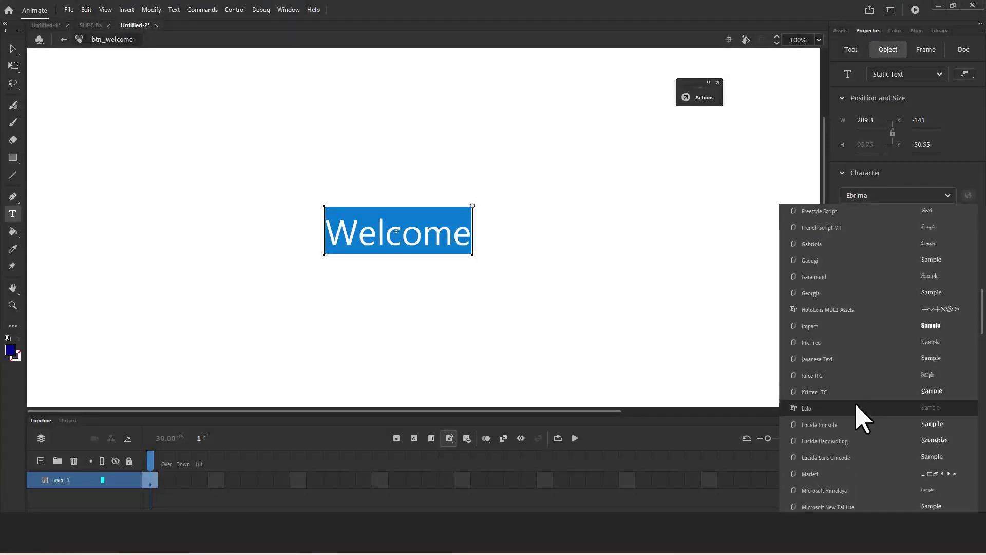
left_click(872, 326)
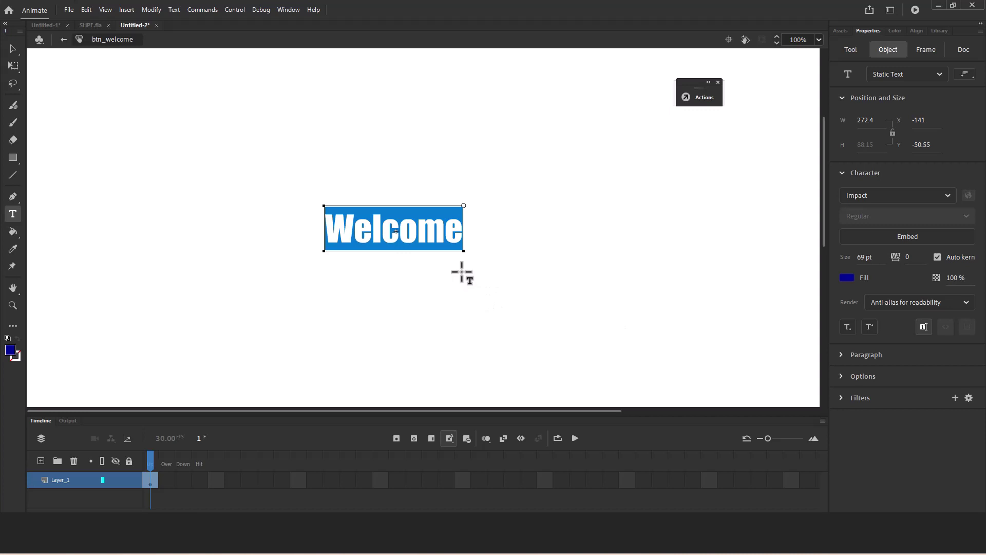
Step: Move the "Welcome" text slightly to X -144, Y -52.55 and set its fill colour to #FFCC00
left_click(13, 49)
left_click_drag(413, 254, 401, 232)
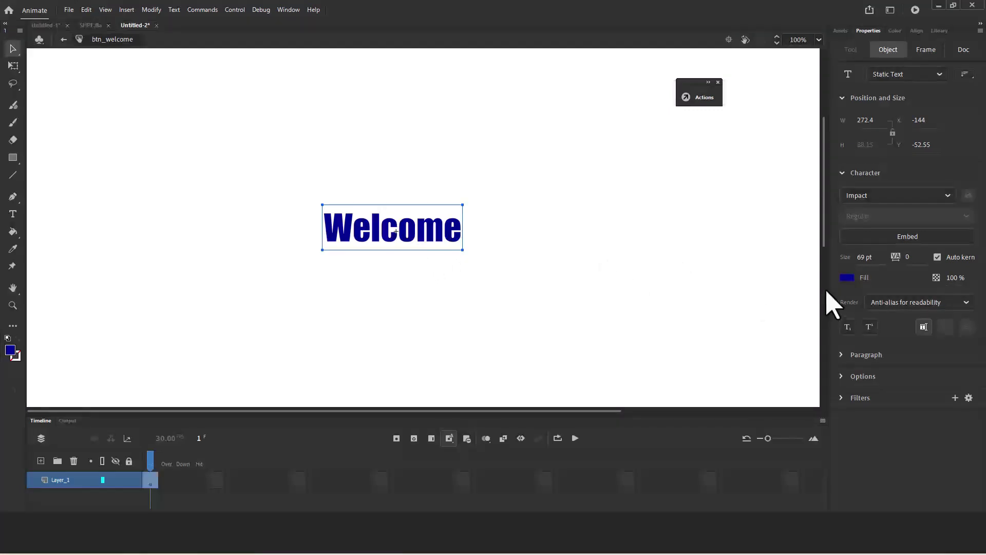
left_click(846, 278)
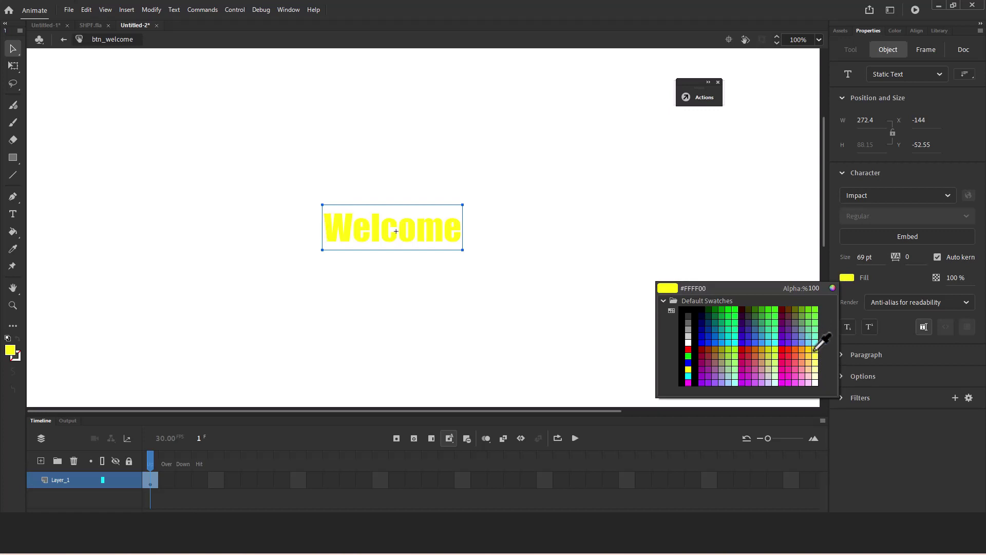
left_click(815, 349)
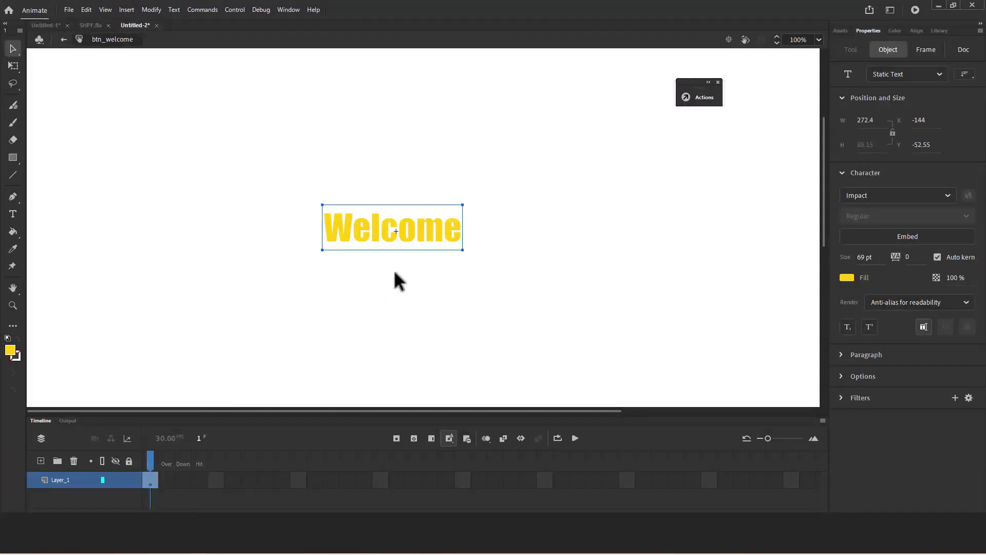
Step: Insert a keyframe in the button's Over frame and set the text's fill there to #CC6600
right_click(167, 480)
left_click(161, 476)
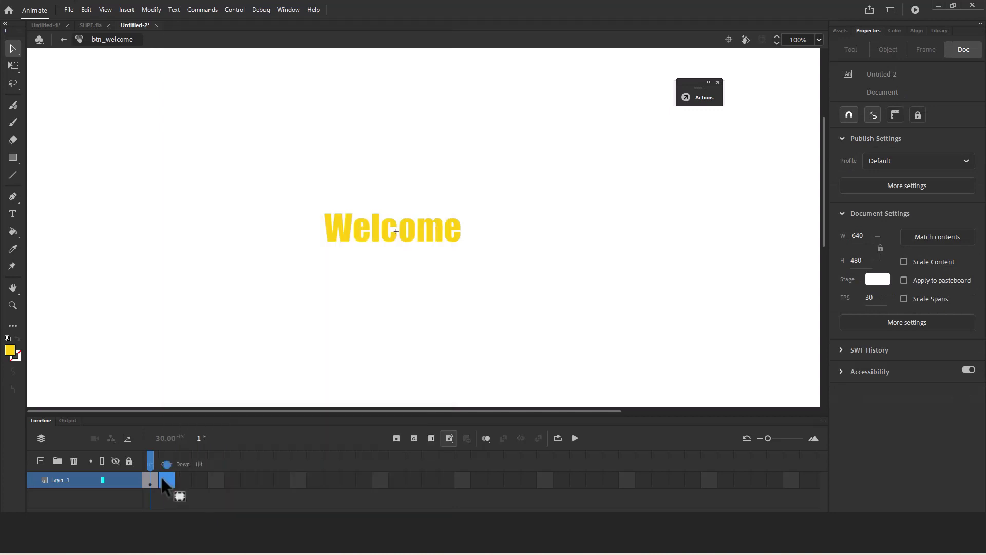
right_click(161, 476)
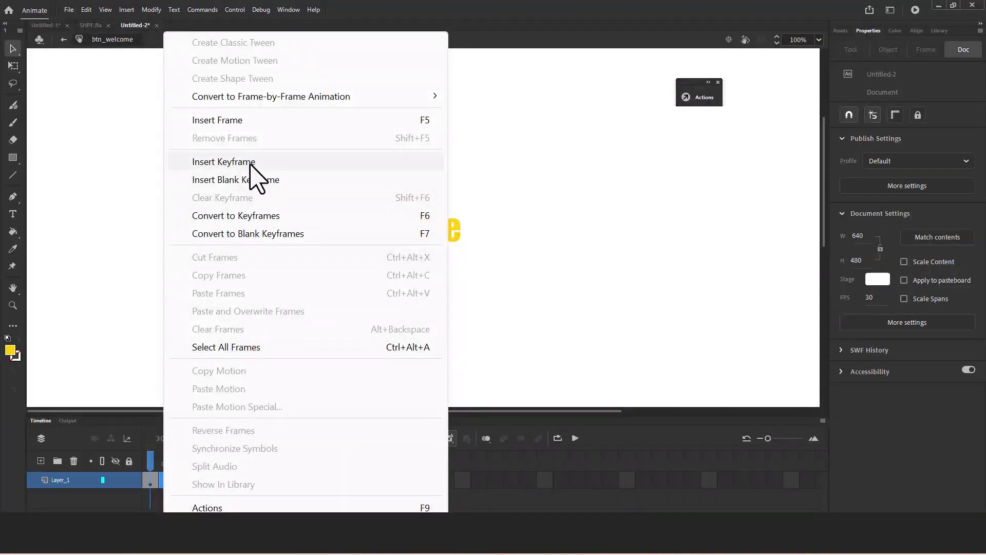
left_click(249, 163)
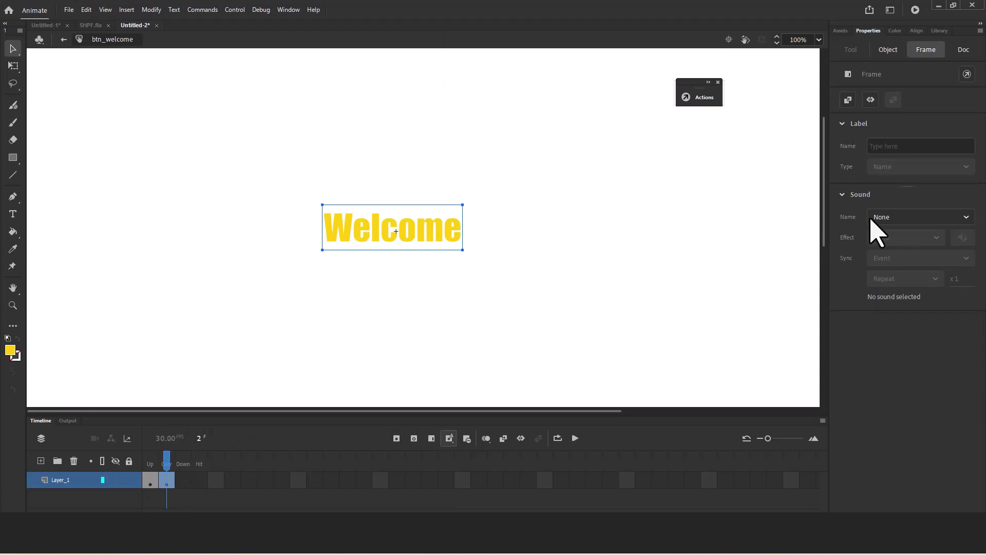
left_click(378, 234)
left_click(846, 278)
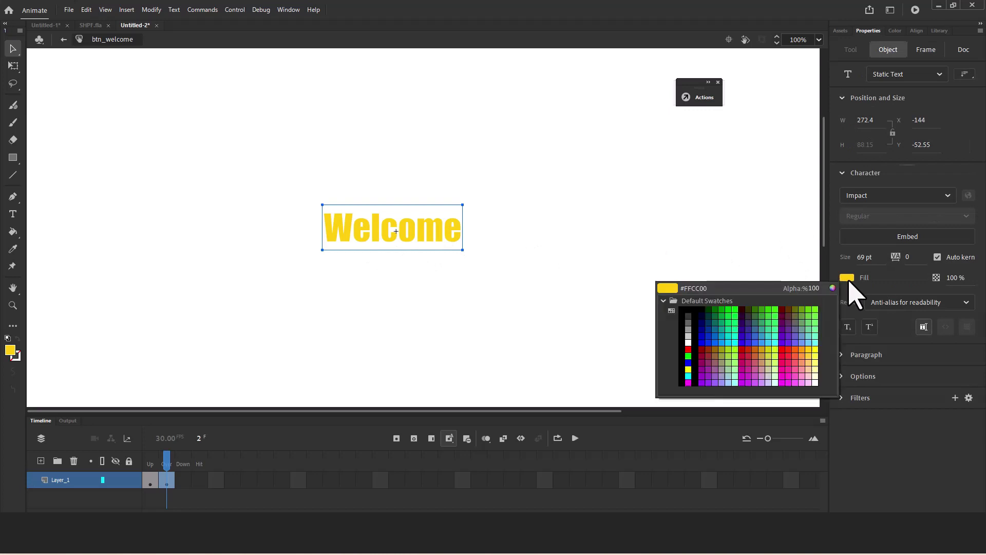
left_click(755, 354)
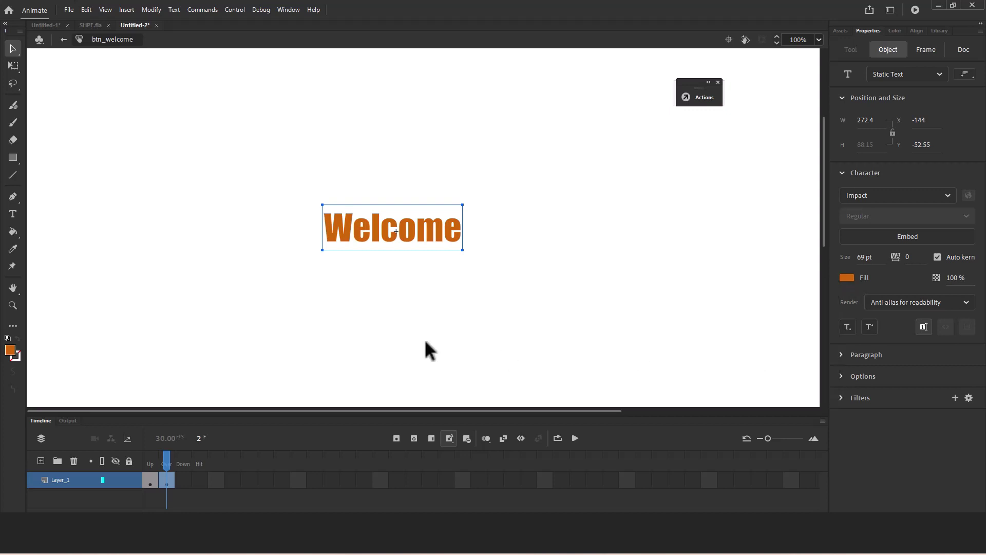
Step: Insert a keyframe in the button's Down frame and give the text there a bright orange fill
left_click(183, 479)
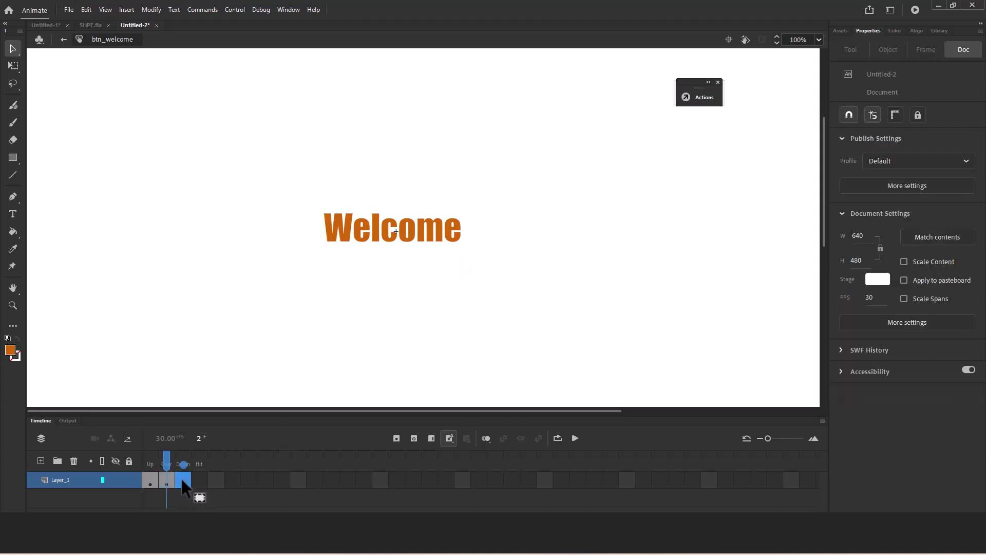
right_click(181, 482)
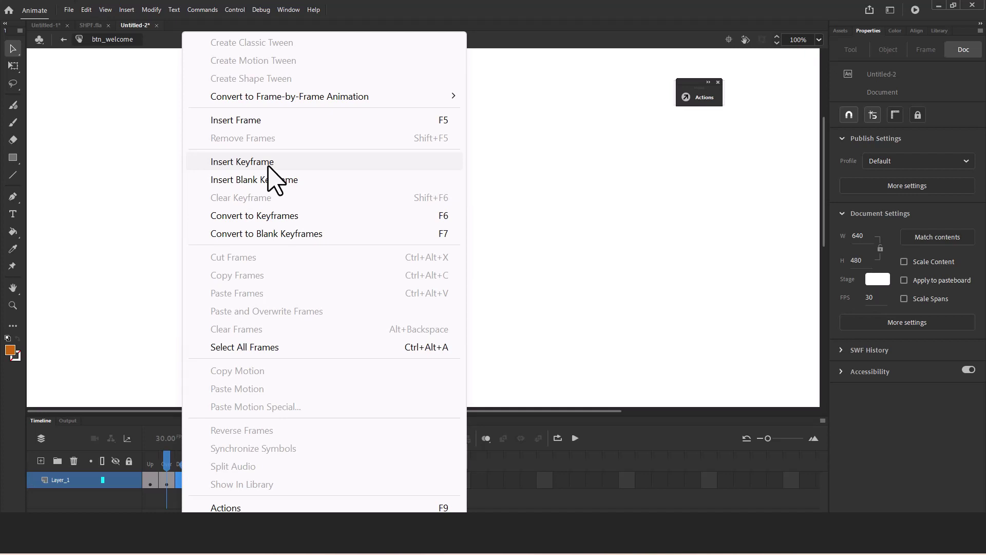
left_click(242, 162)
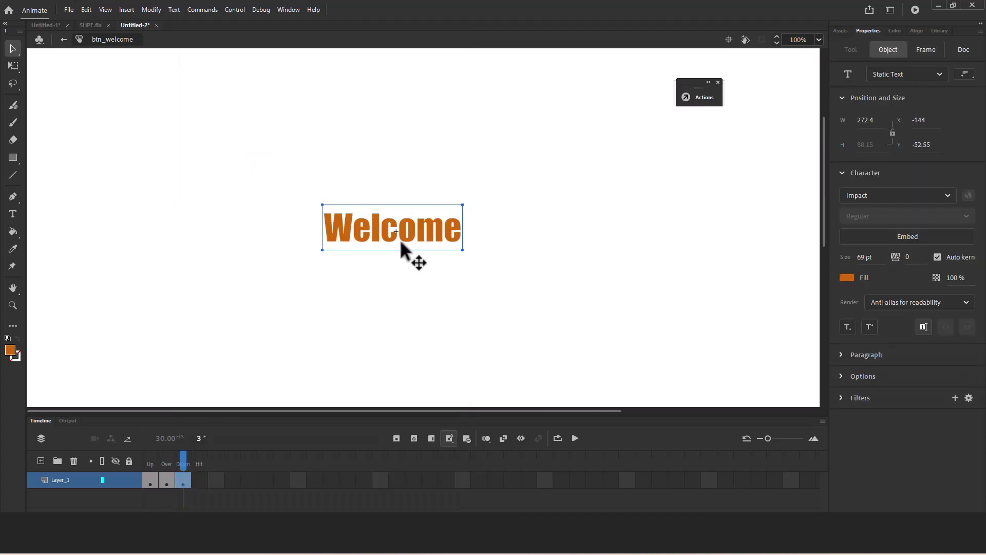
left_click(846, 278)
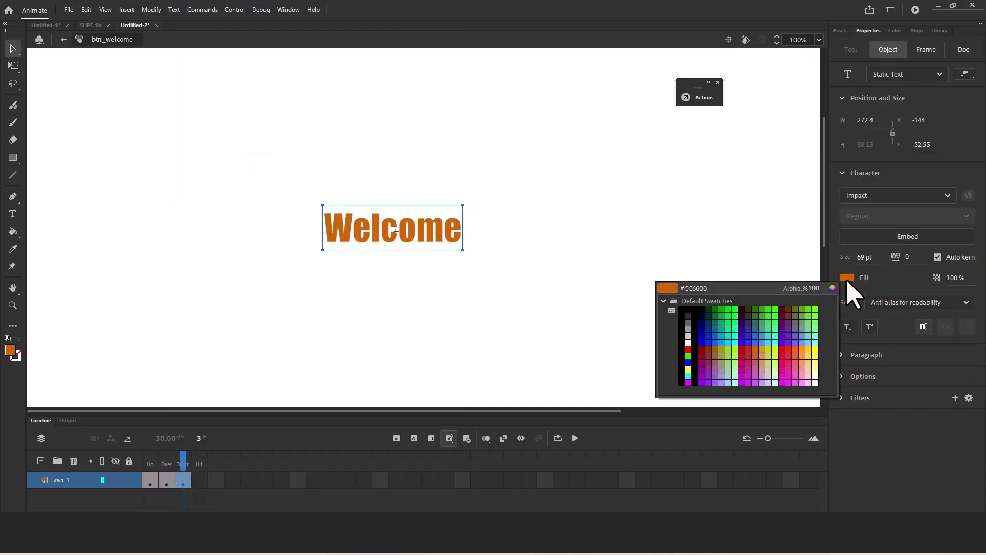
left_click(795, 350)
Step: Insert a regular frame in the button's Hit state and move the playhead back to the Down frame
left_click(199, 479)
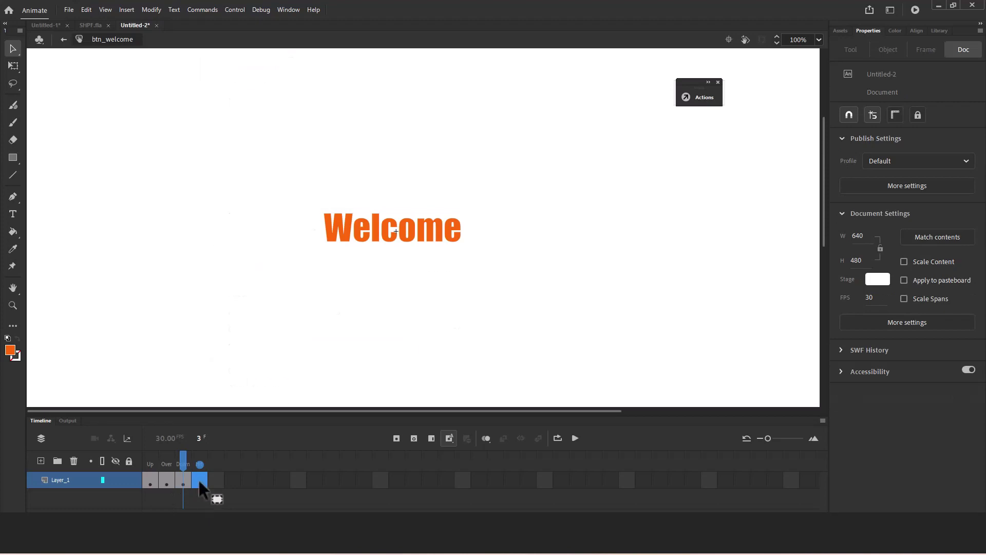
right_click(199, 480)
left_click(286, 122)
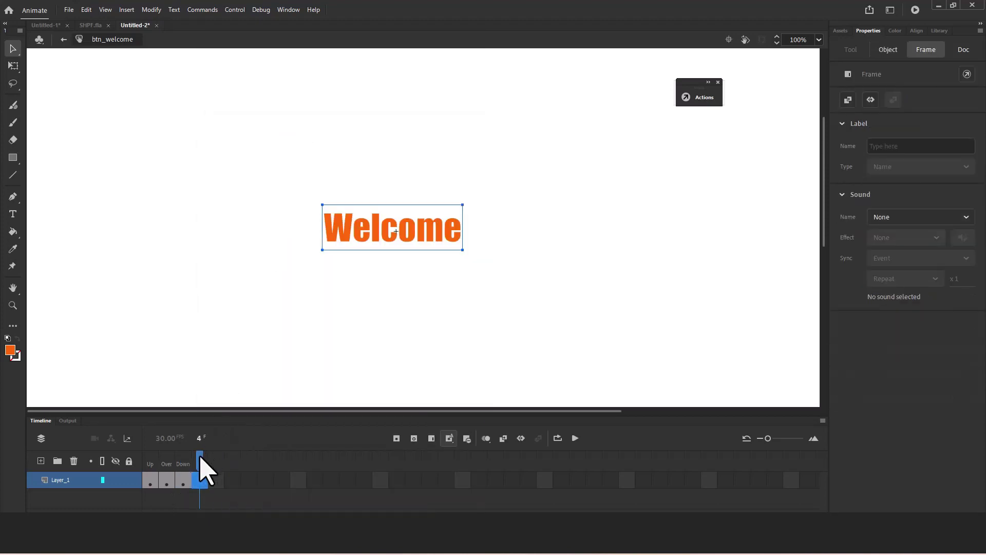
left_click_drag(200, 456, 186, 473)
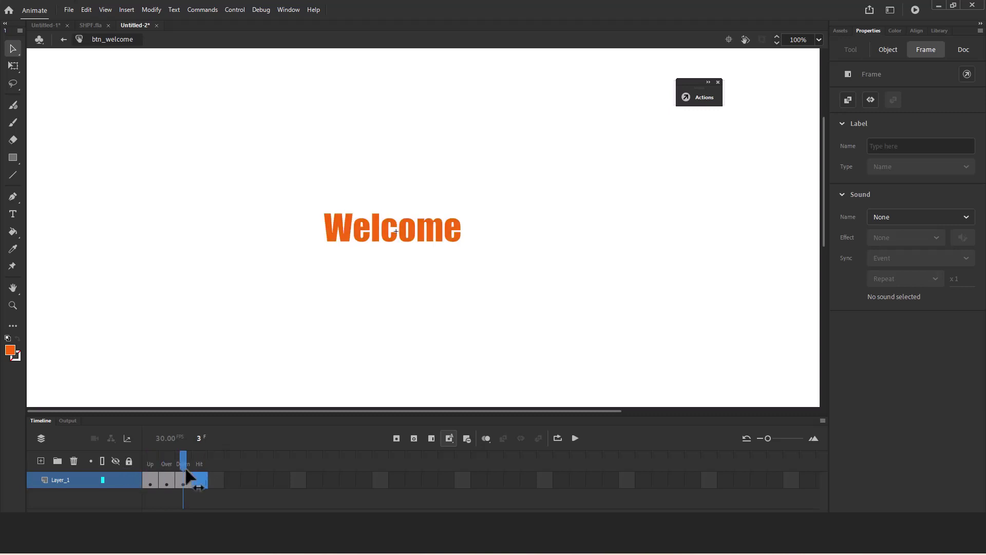
left_click(191, 301)
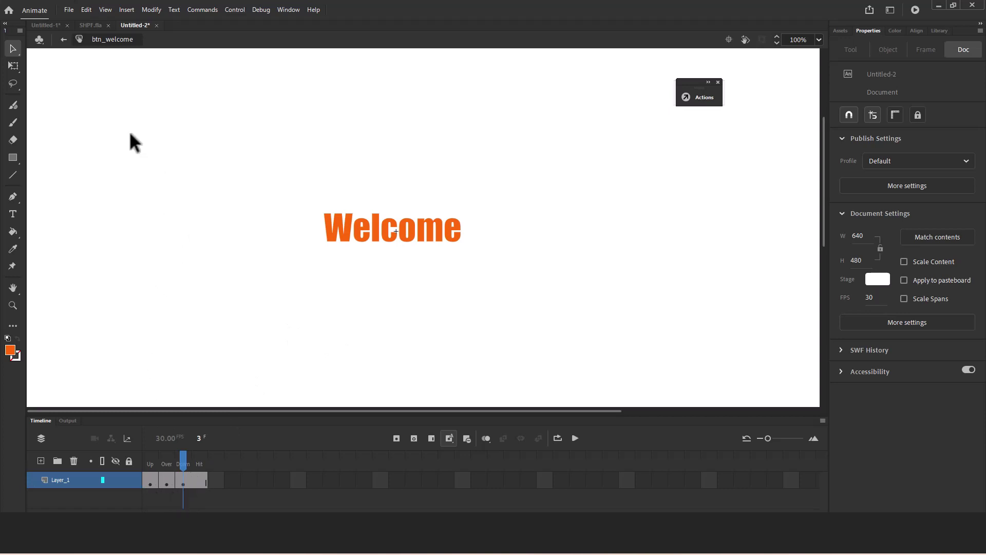
Step: Check the text colour in the button's Up, Over and Down frames
left_click(150, 480)
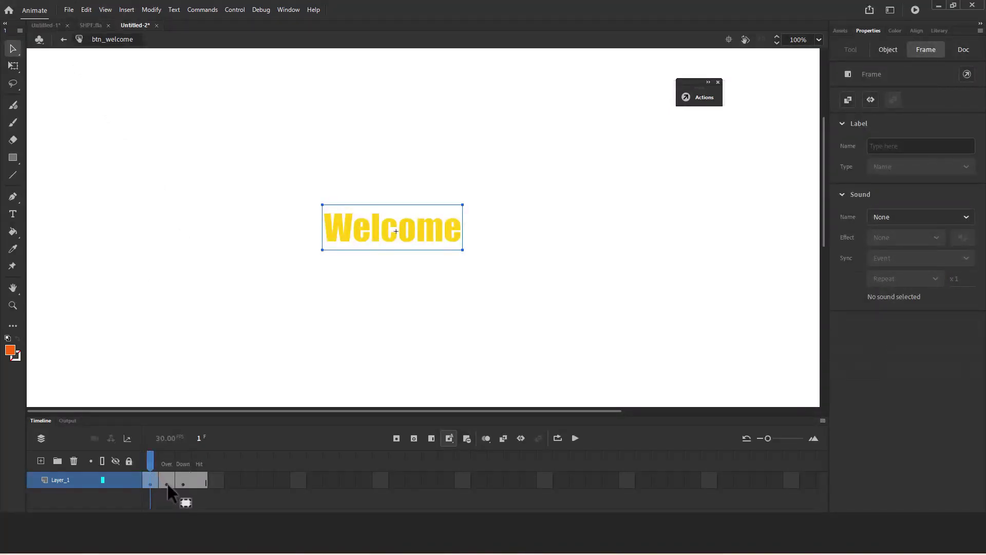
left_click(168, 482)
left_click(181, 480)
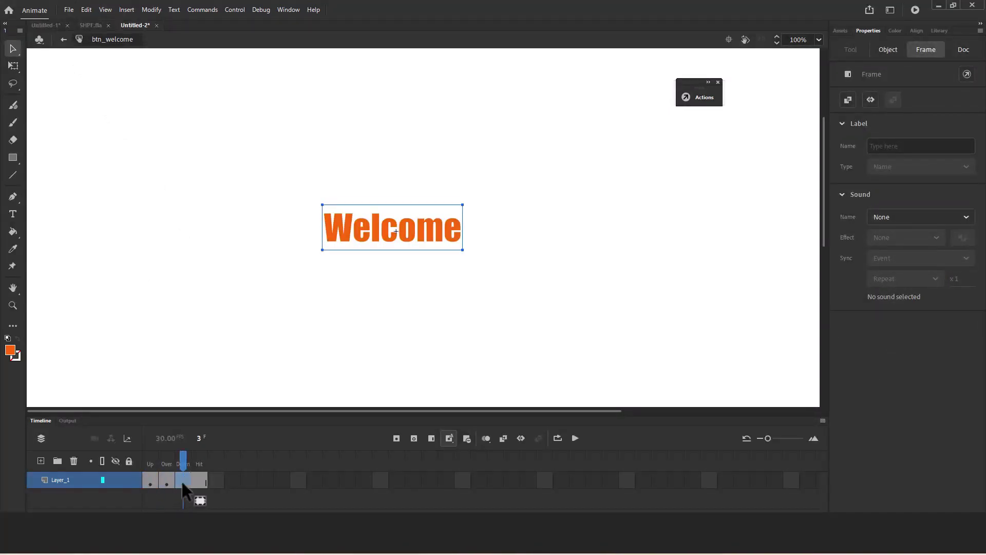
left_click(151, 482)
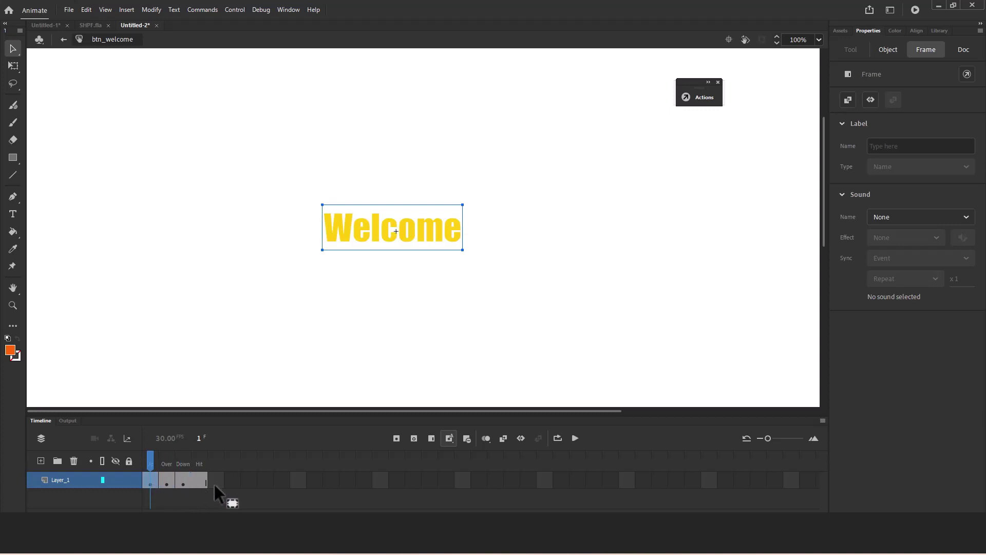
mouse_move(152, 483)
left_mouse_down()
mouse_move(186, 485)
mouse_move(157, 482)
mouse_move(168, 489)
mouse_move(167, 475)
mouse_move(157, 484)
mouse_move(166, 484)
left_mouse_up()
Step: Return to Scene 1, add a new layer above BG and name it button
left_click(64, 40)
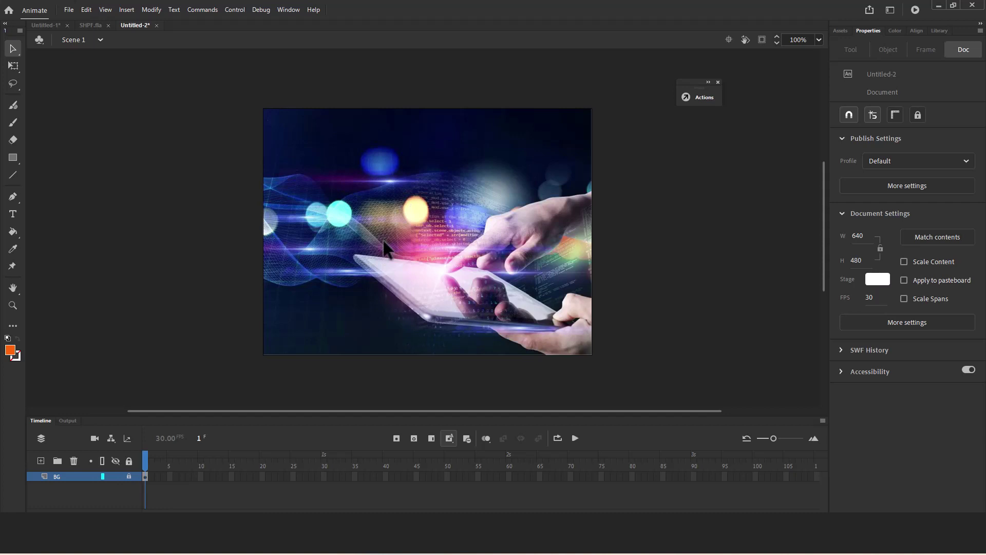
left_click(41, 460)
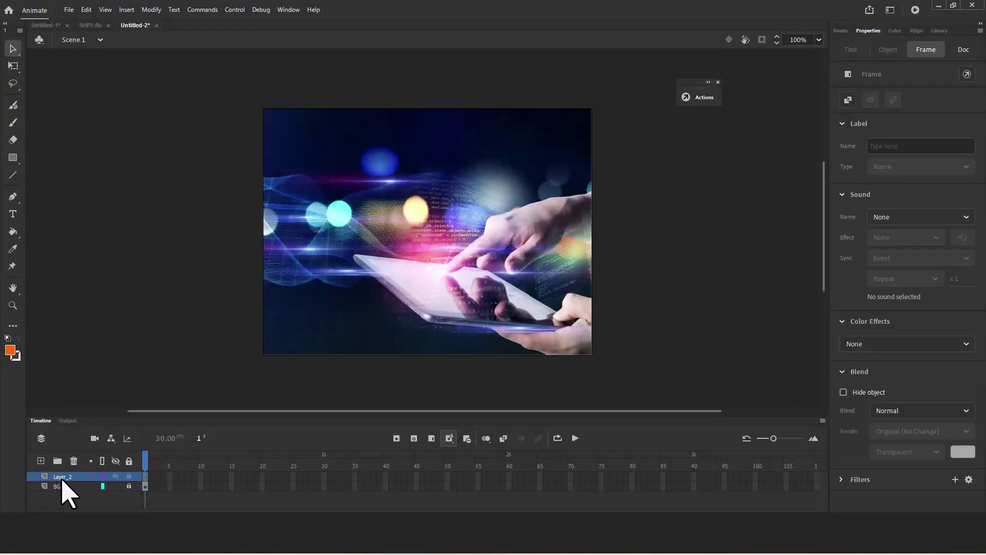
double_click(62, 477)
type("button")
key("Return")
left_click(193, 312)
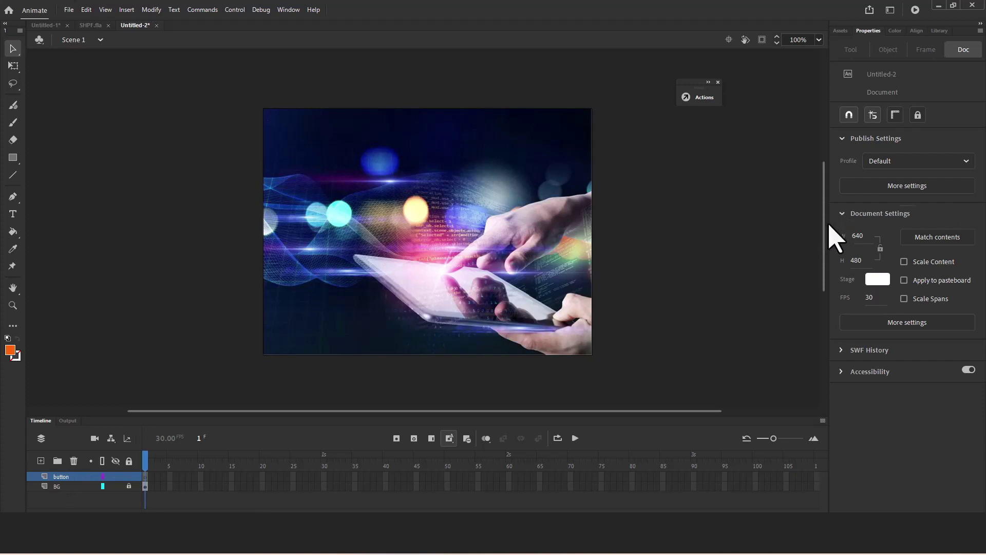
Step: Place btn_welcome from the library on the background's lower-left area and scale it to about half size with Free Transform
left_click(941, 31)
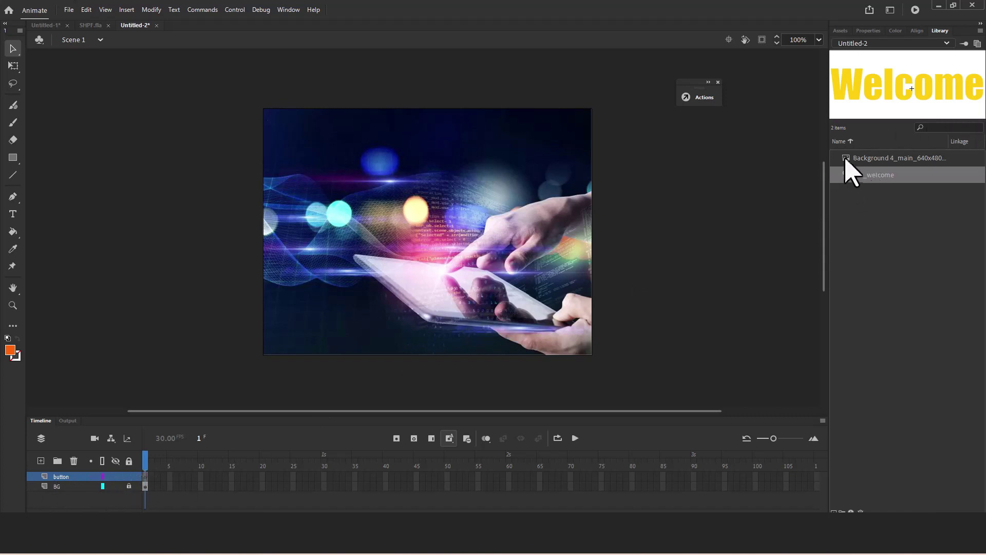
left_click_drag(849, 159, 935, 159)
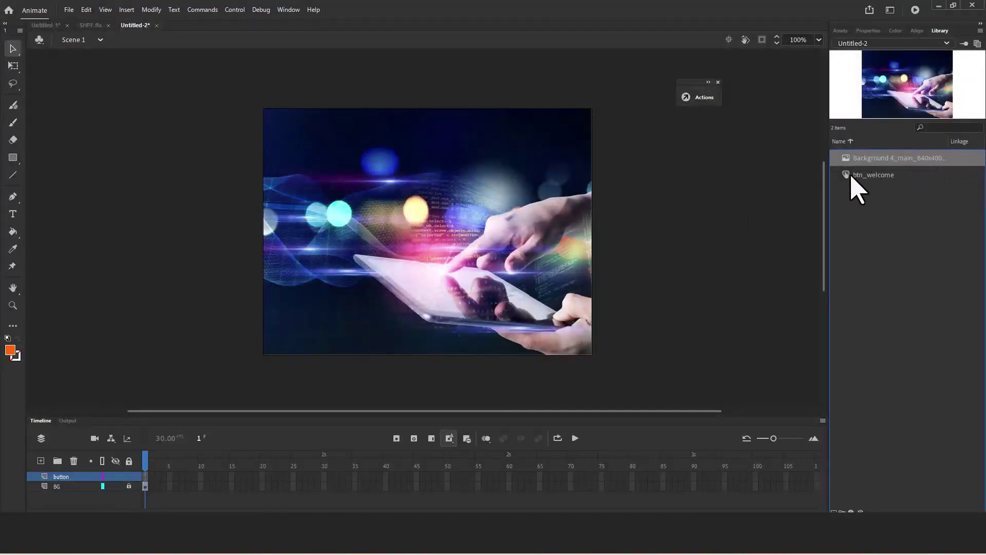
left_click_drag(849, 175, 359, 326)
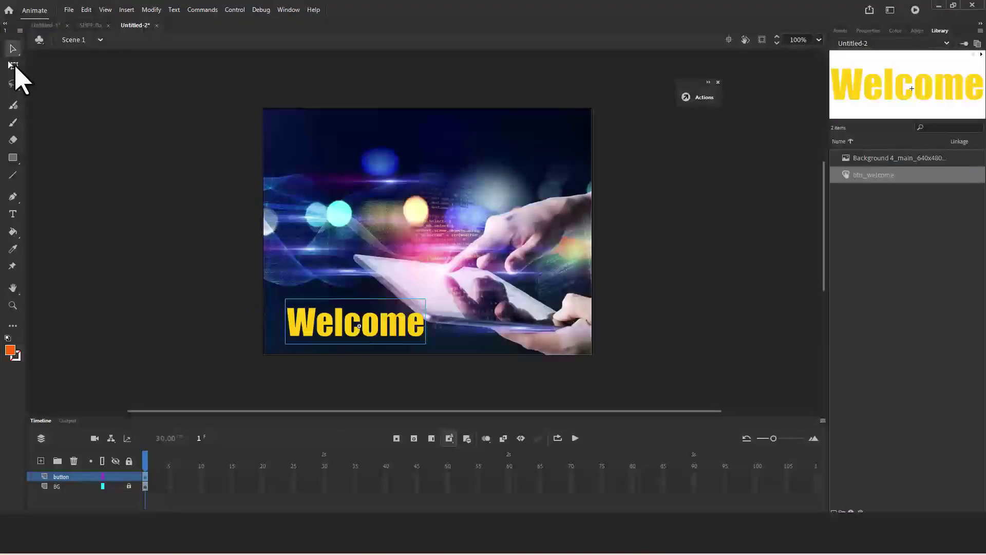
left_click(13, 66)
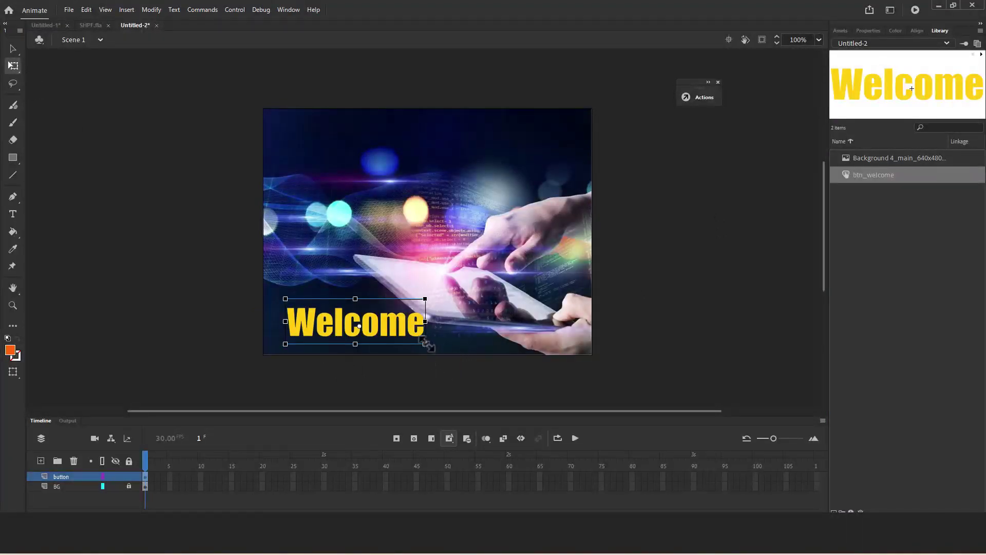
left_click_drag(428, 346, 410, 334)
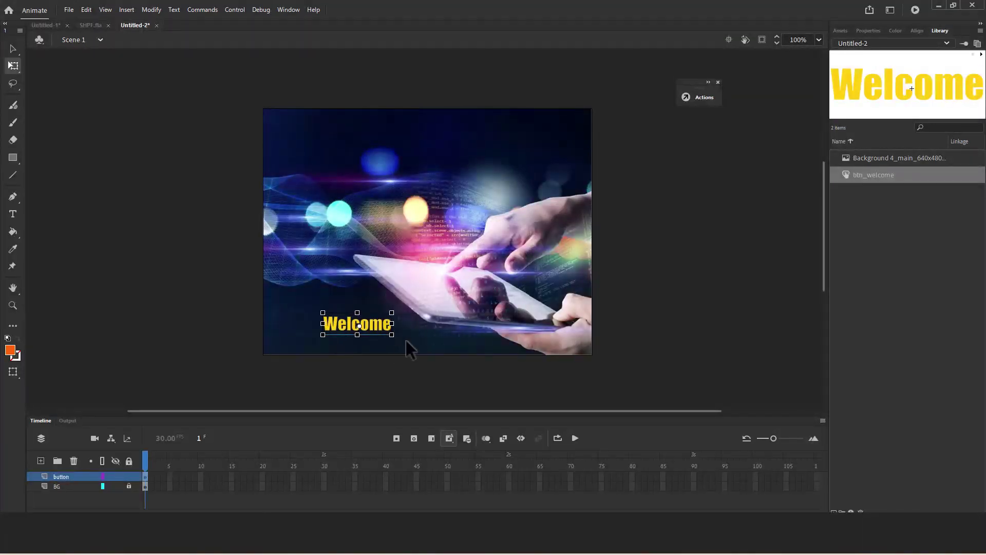
Step: Move the Welcome button slightly left on the stage and test the movie to check its rollover colours
left_click(13, 49)
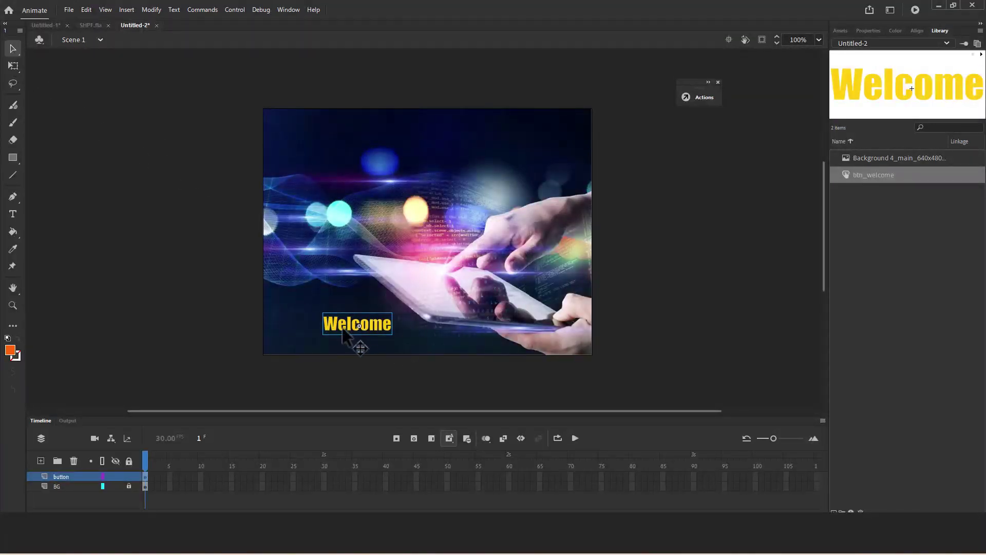
left_click_drag(342, 328, 305, 328)
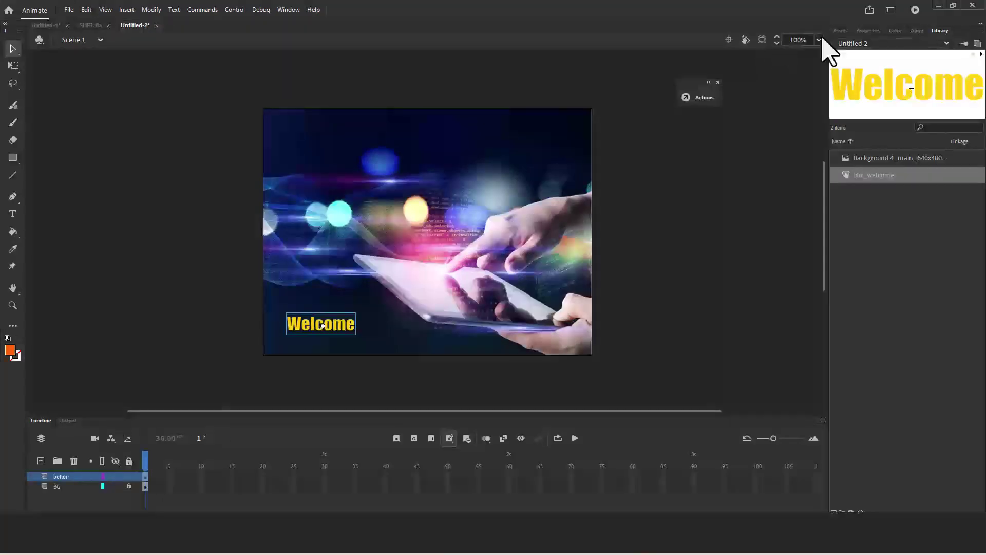
left_click(915, 10)
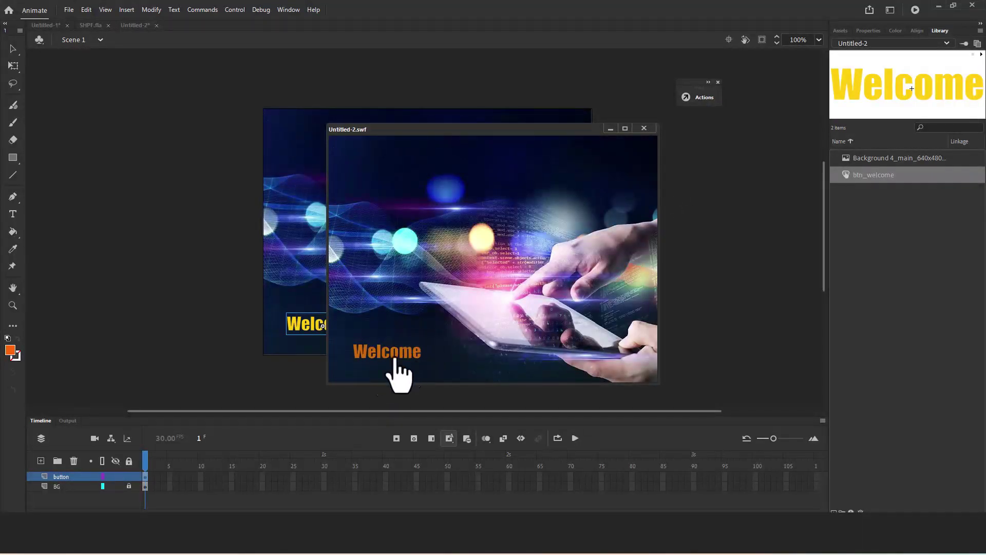
left_click(644, 128)
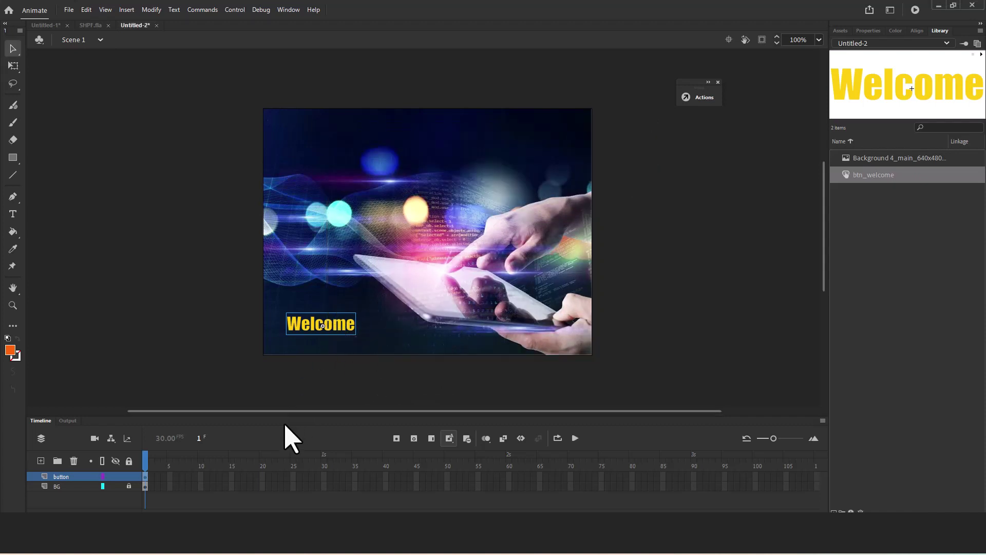
Step: Add a new layer above the button layer and name it Content
left_click(42, 460)
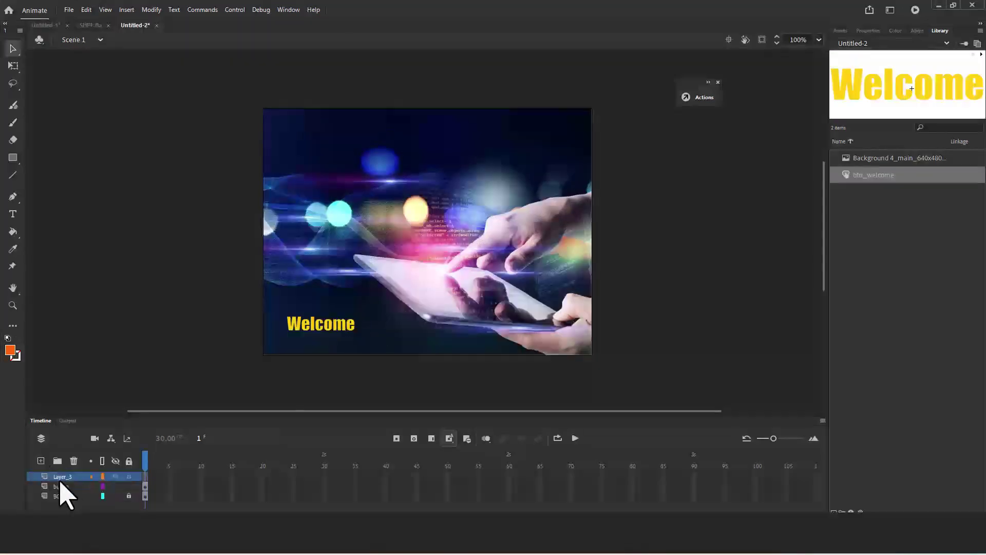
double_click(65, 477)
key("Return")
double_click(72, 476)
type("Content")
Step: Extend the BG layer's background image to frame 10 with regular frames
left_click(201, 478)
left_click_drag(200, 487, 203, 475)
left_click(200, 496)
right_click(200, 496)
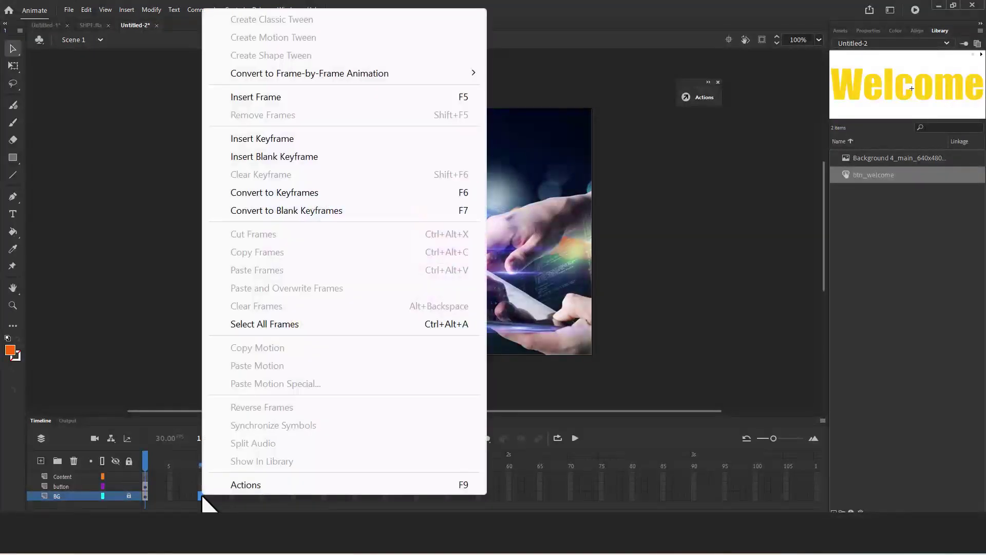
left_click(310, 98)
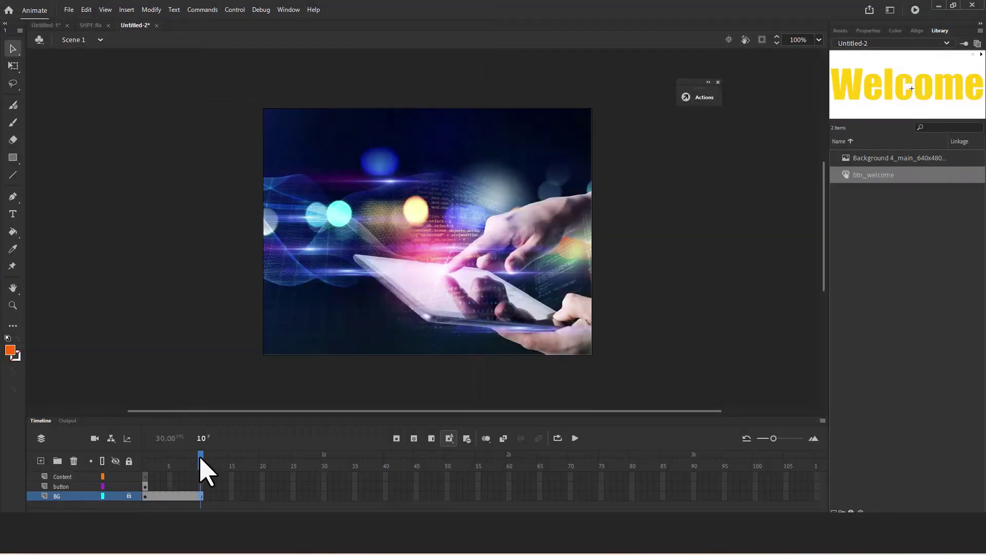
mouse_move(200, 458)
left_mouse_down()
mouse_move(145, 457)
mouse_move(201, 457)
left_mouse_up()
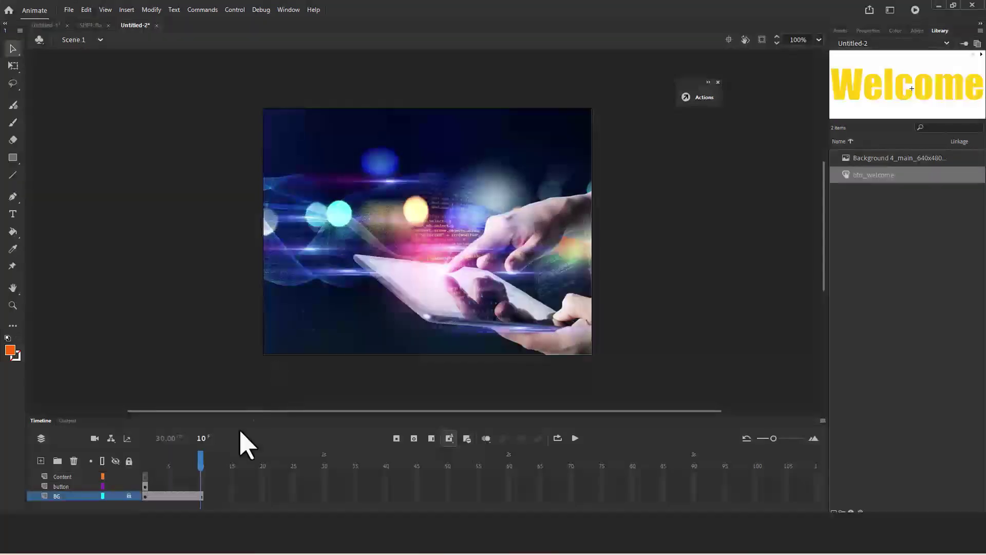
Step: Insert a blank keyframe at frame 10 of the Content layer
left_click(201, 475)
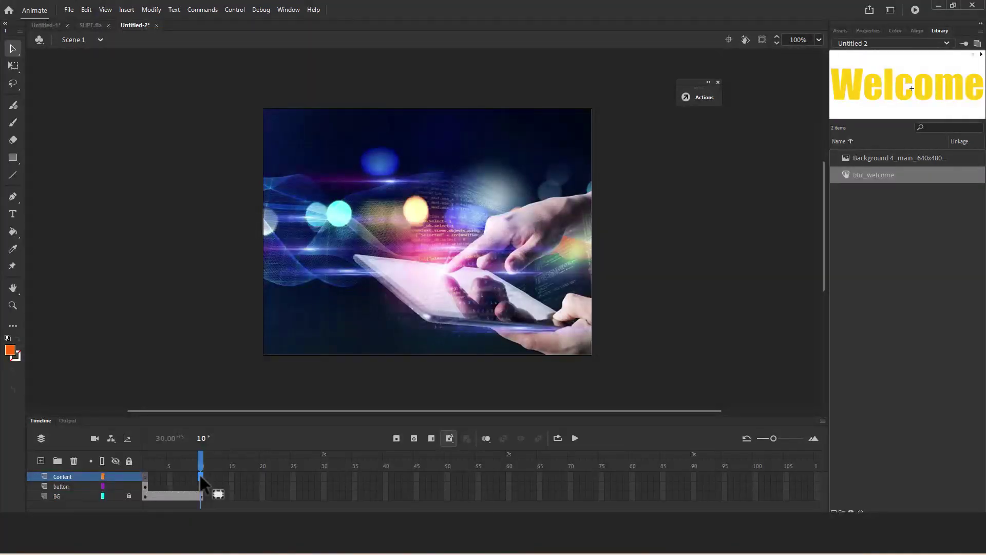
right_click(199, 474)
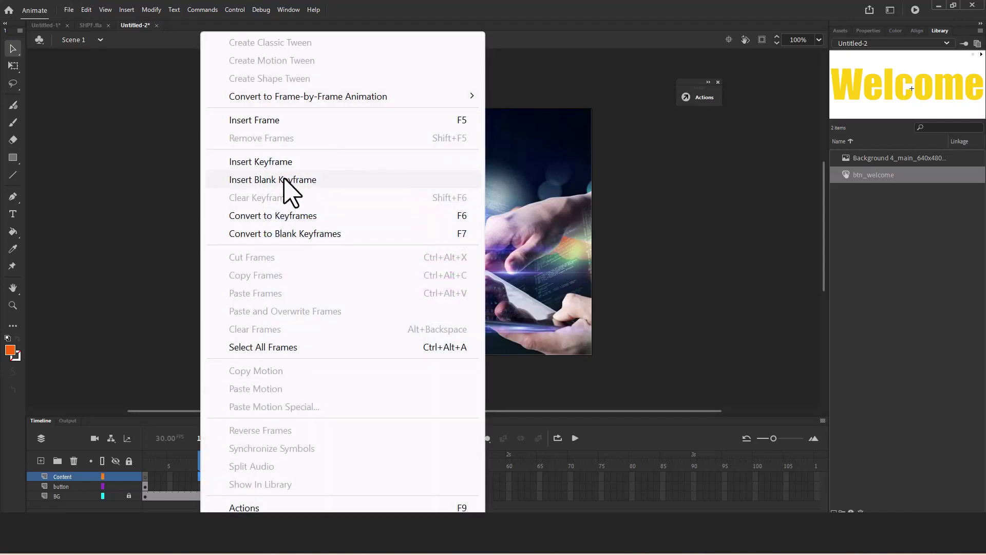
left_click(300, 179)
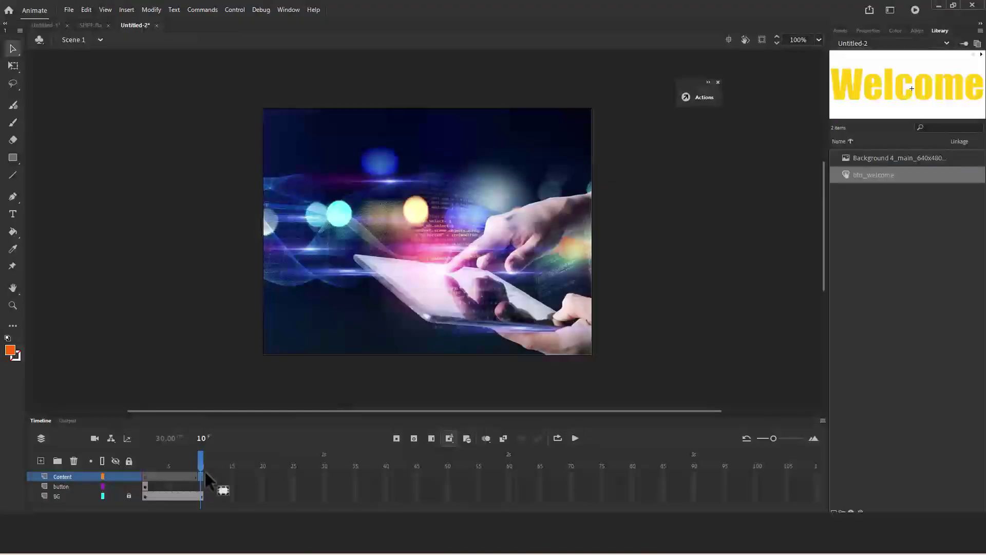
Step: Add the static text "Menu Utama" on frame 10 of the Content layer, in the upper middle of the background
left_click(12, 215)
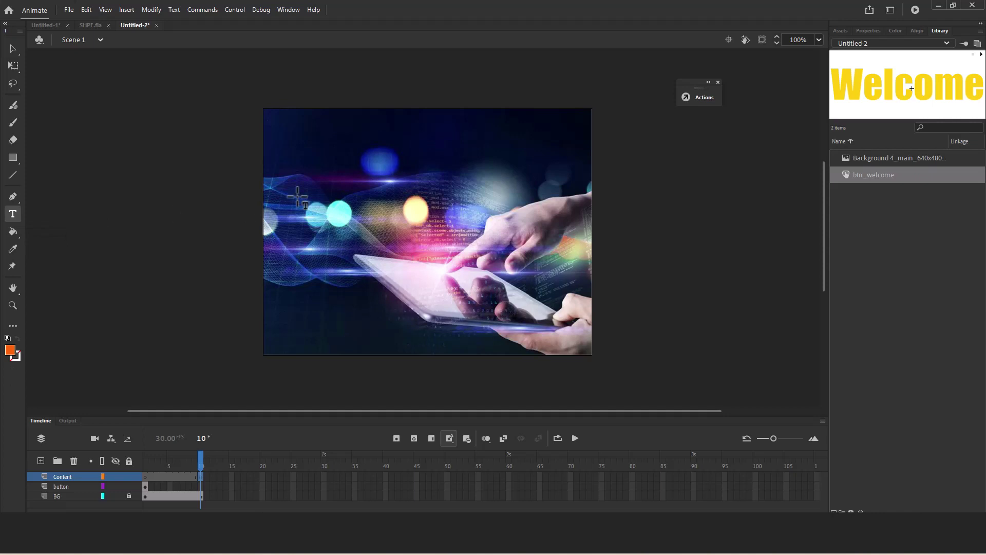
left_click(334, 147)
type("Men")
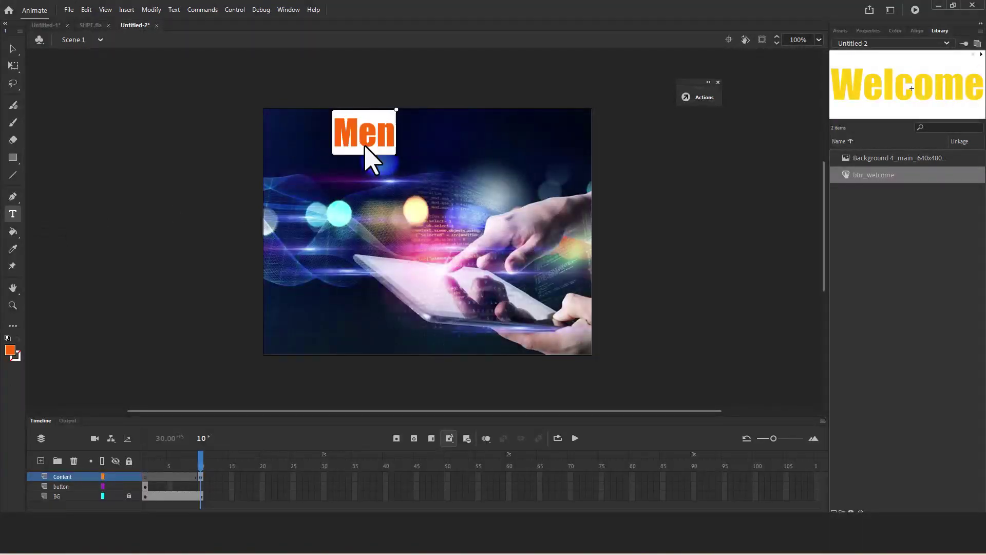
type("u Uta")
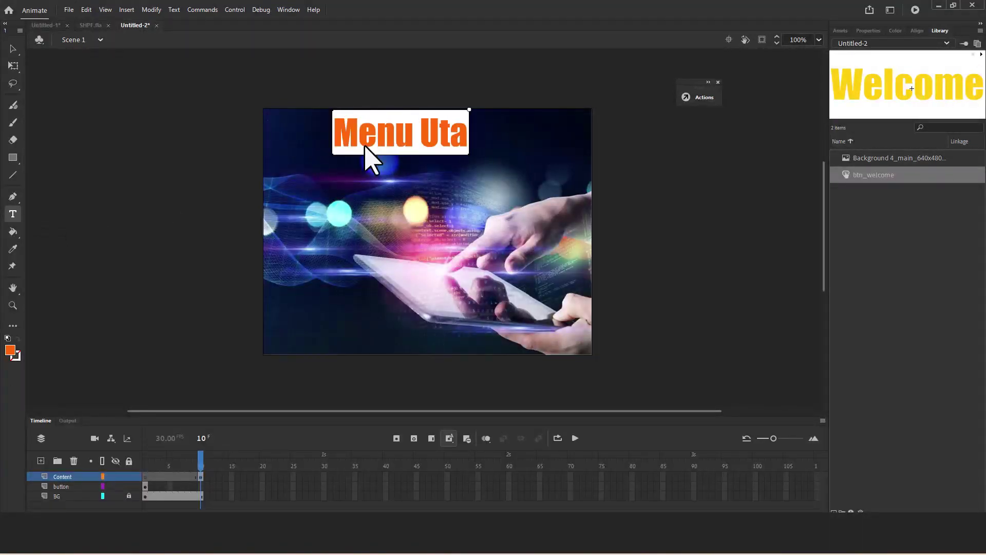
type("ma")
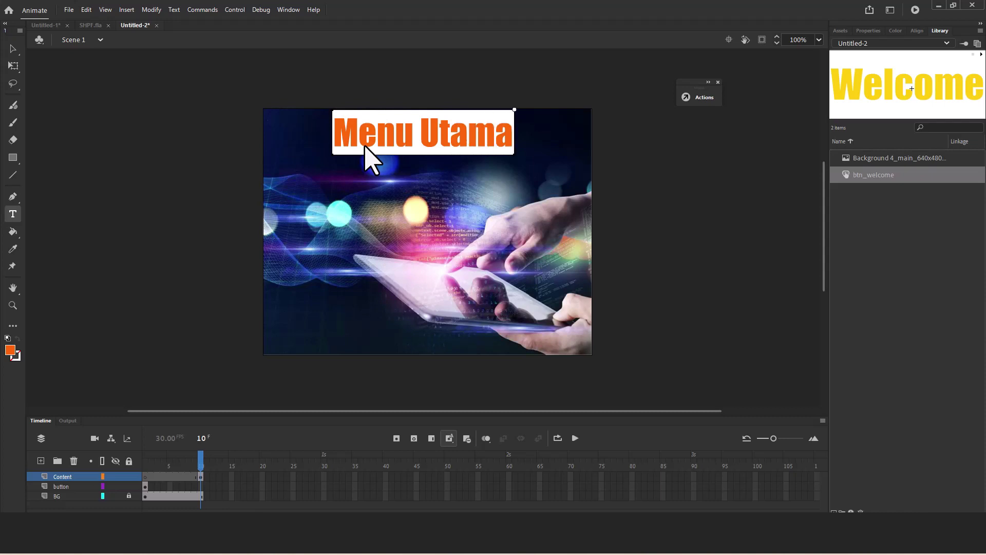
left_click(13, 49)
left_click_drag(478, 149, 475, 157)
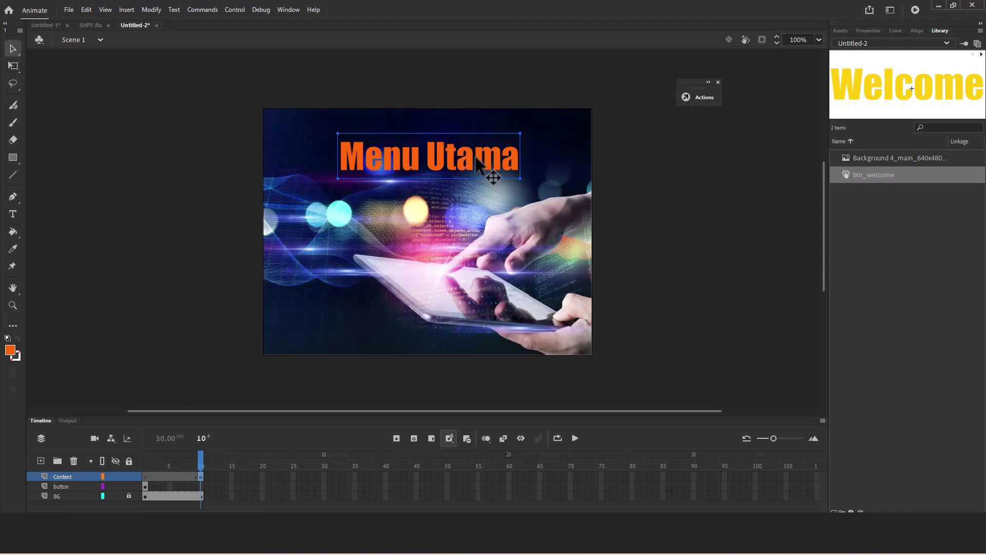
Step: Set the Menu Utama text size to 38 pt and move the title to about X 214, Y 37.45
double_click(476, 157)
key("ctrl+a")
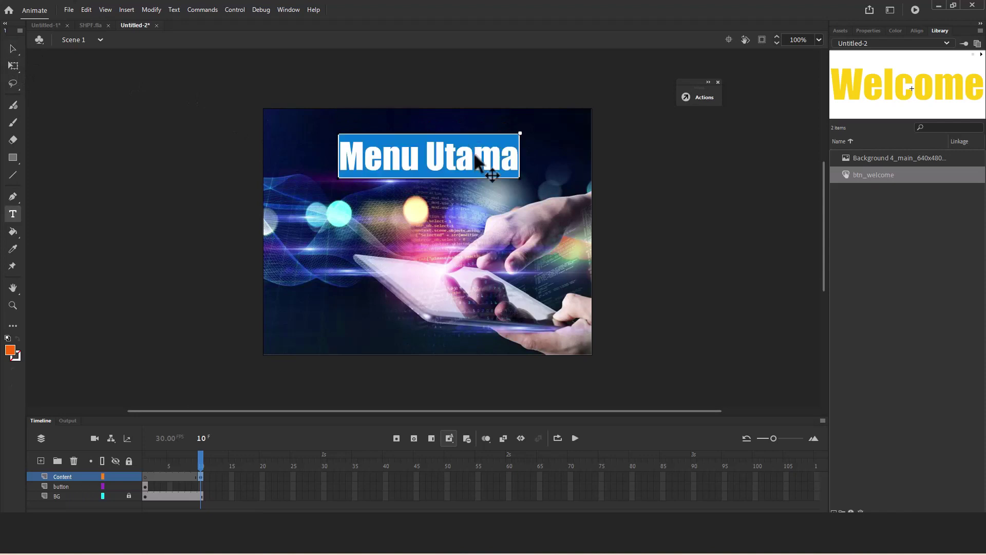
left_click(872, 32)
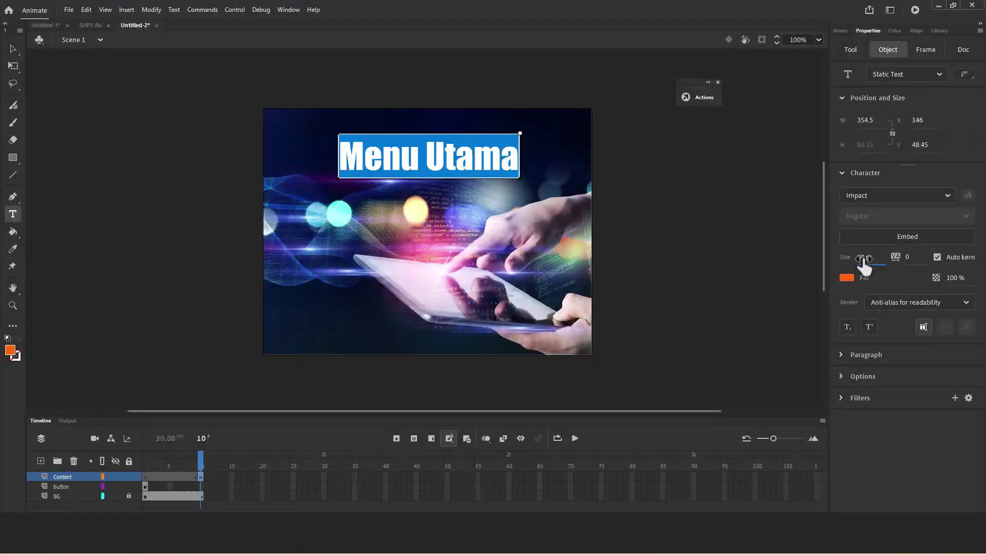
left_click_drag(863, 259, 842, 255)
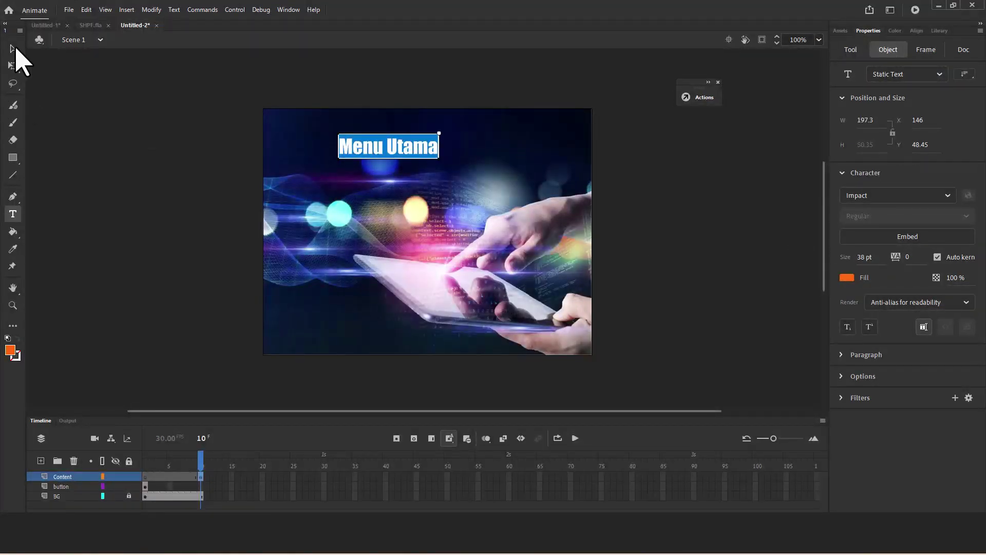
left_click(13, 48)
left_click_drag(393, 151, 429, 145)
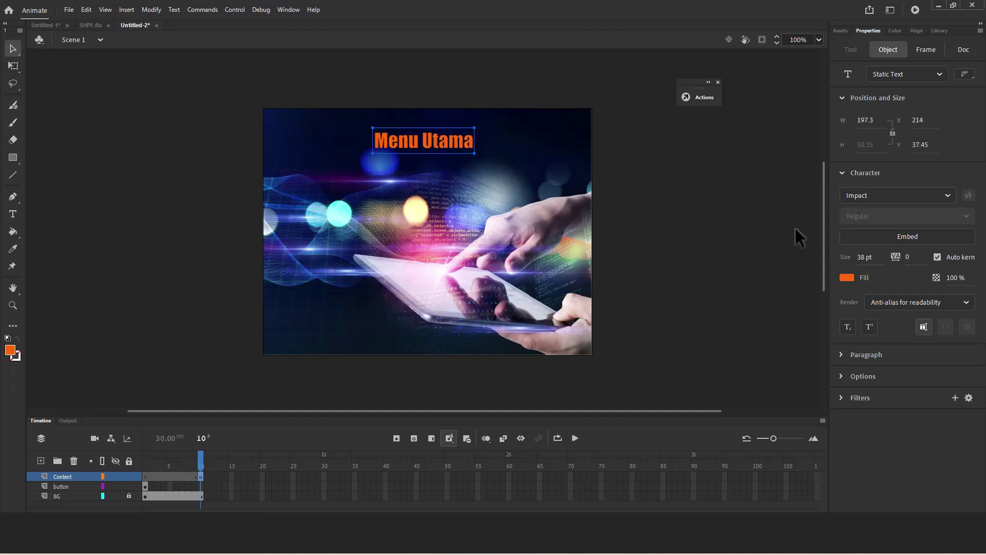
Step: Set the Menu Utama text fill to white and nudge the title right to X 221 to centre it
left_click(846, 278)
left_click(851, 279)
left_click(848, 278)
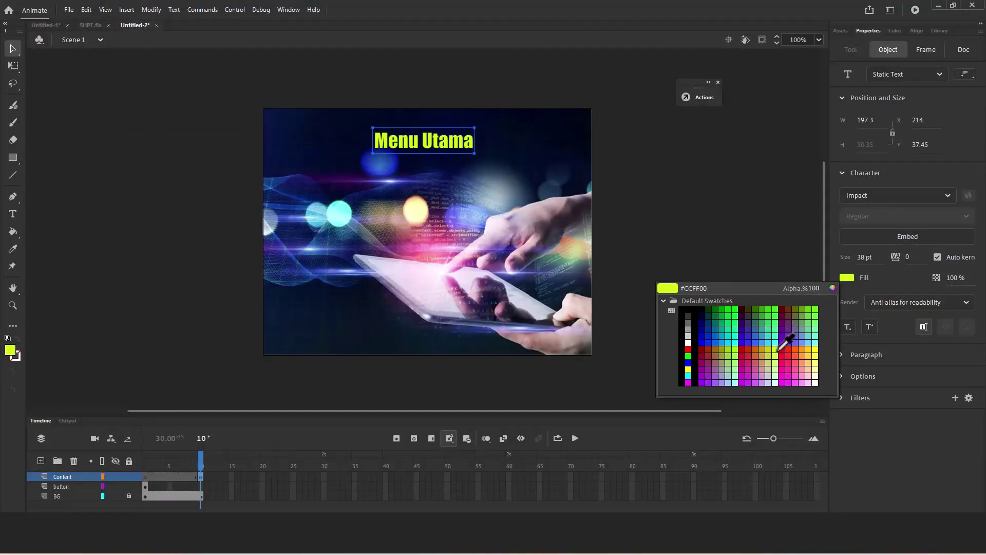
left_click(688, 342)
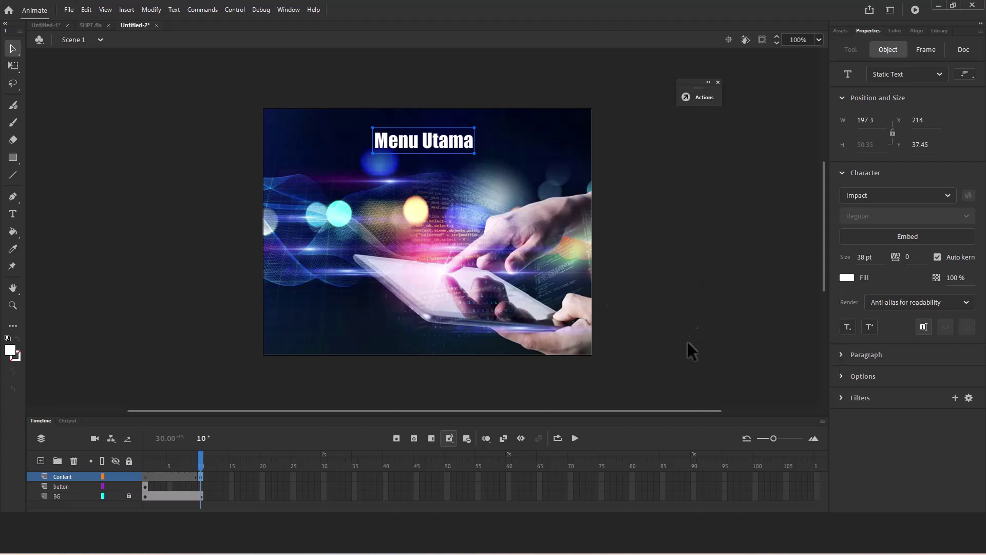
key("Right")
key("Right")
key("Right")
key("Right")
key("Right")
key("Right")
key("Right")
key("Right")
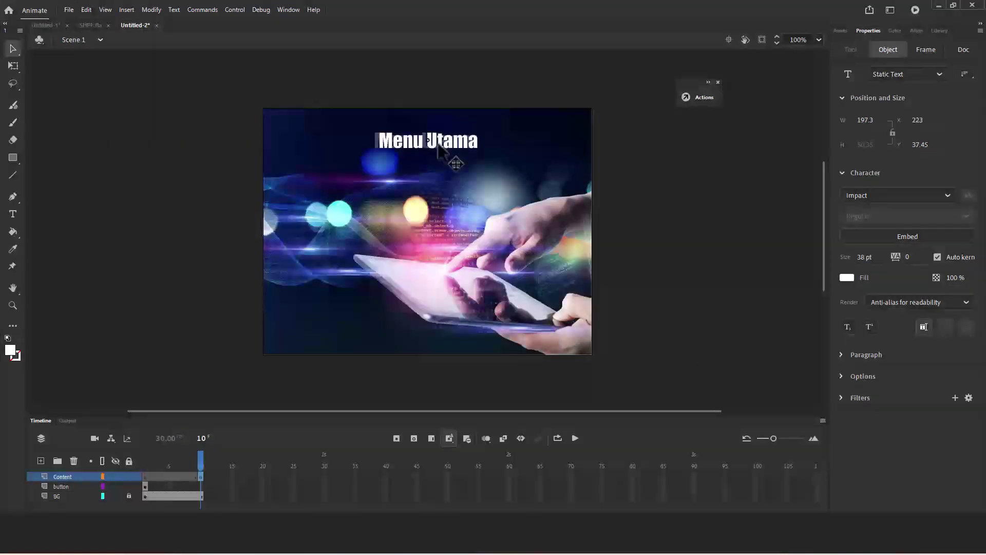
key("Left")
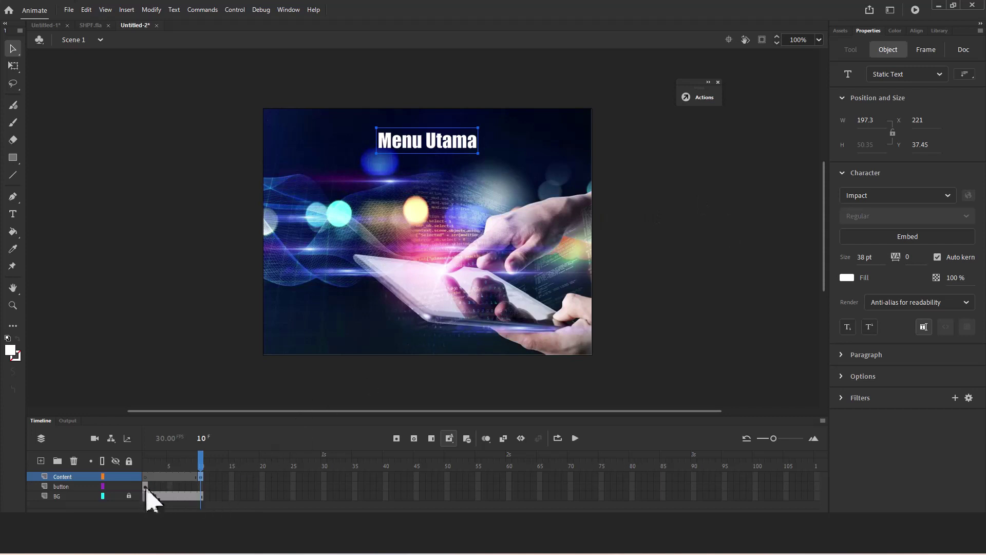
Step: Compare frames 1 and 10, then test the movie from frame 1 and close the preview
left_click(145, 466)
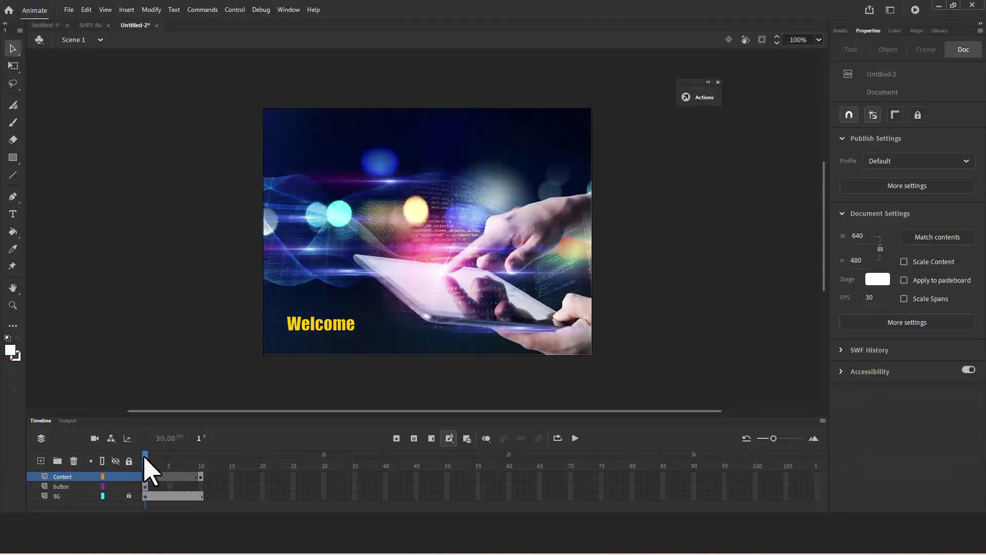
left_click(200, 476)
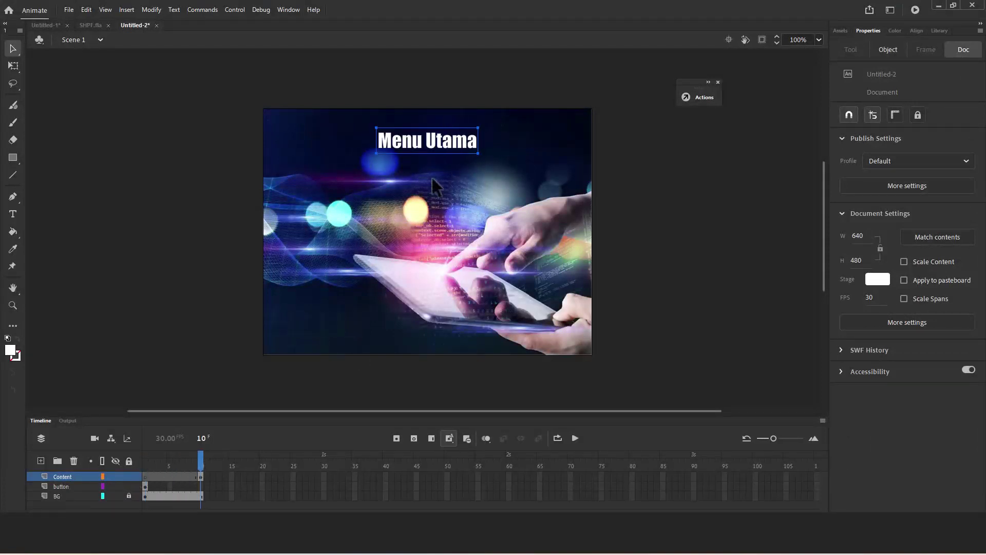
left_click_drag(203, 468, 145, 465)
left_click(915, 10)
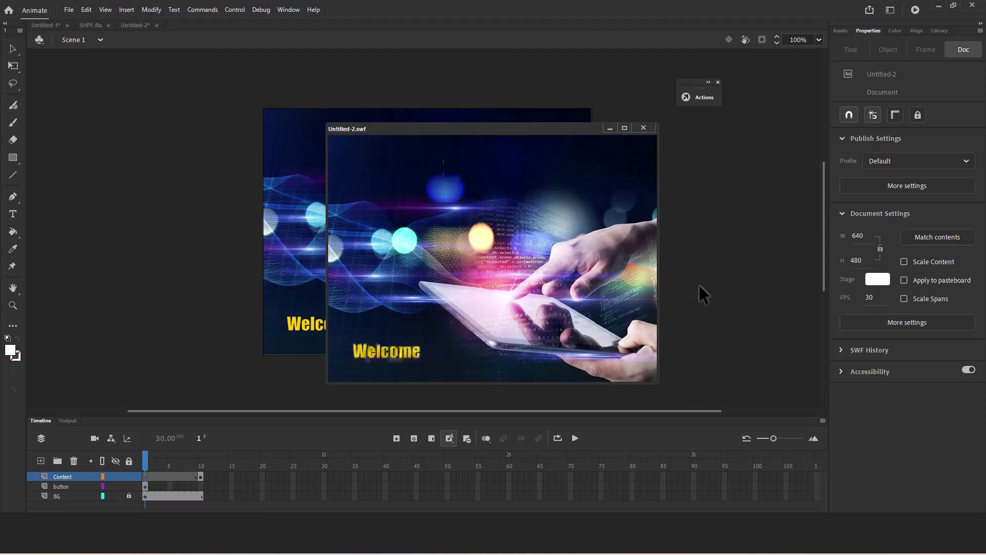
left_click(648, 128)
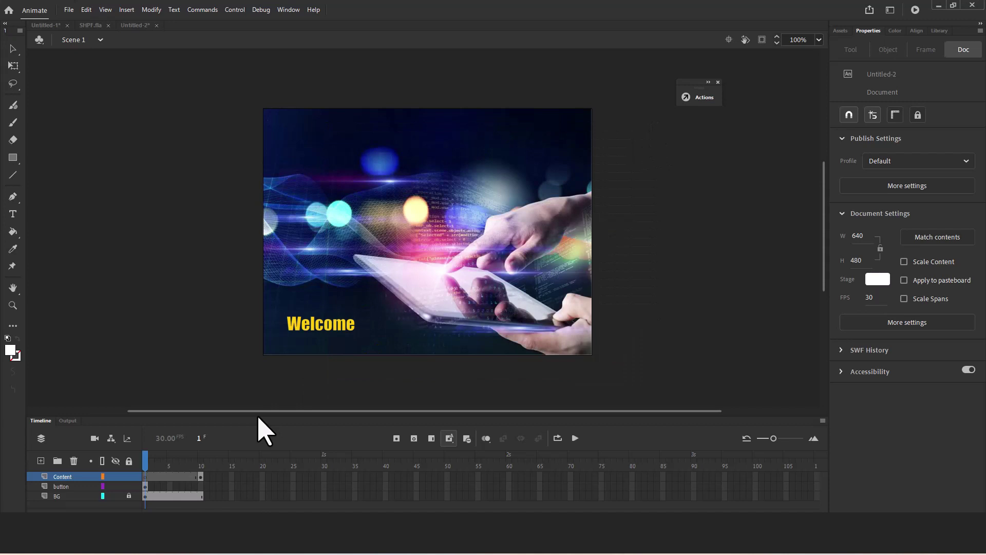
Step: Scrub the playhead from frame 1 to frame 10 and back to review which content each frame shows
left_click(150, 460)
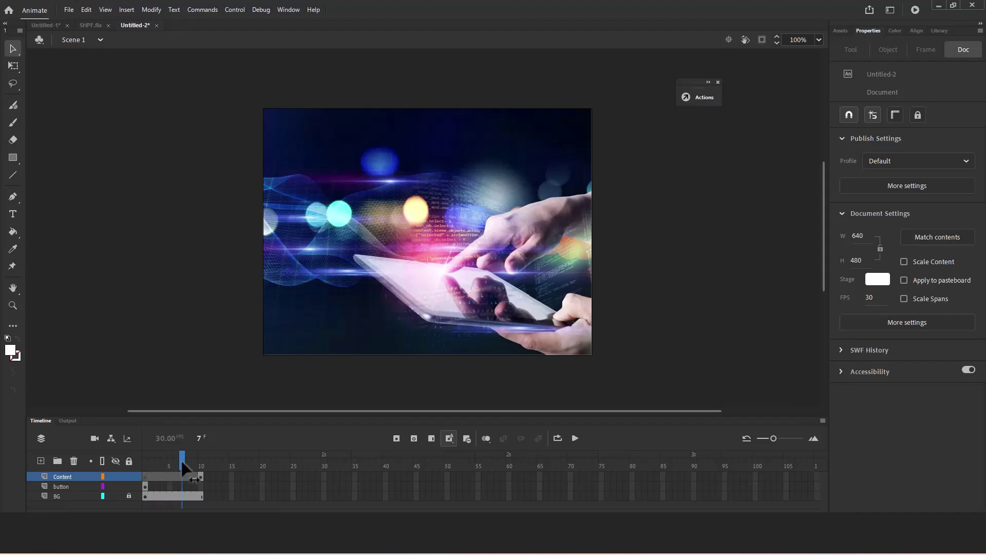
left_click_drag(181, 458, 200, 462)
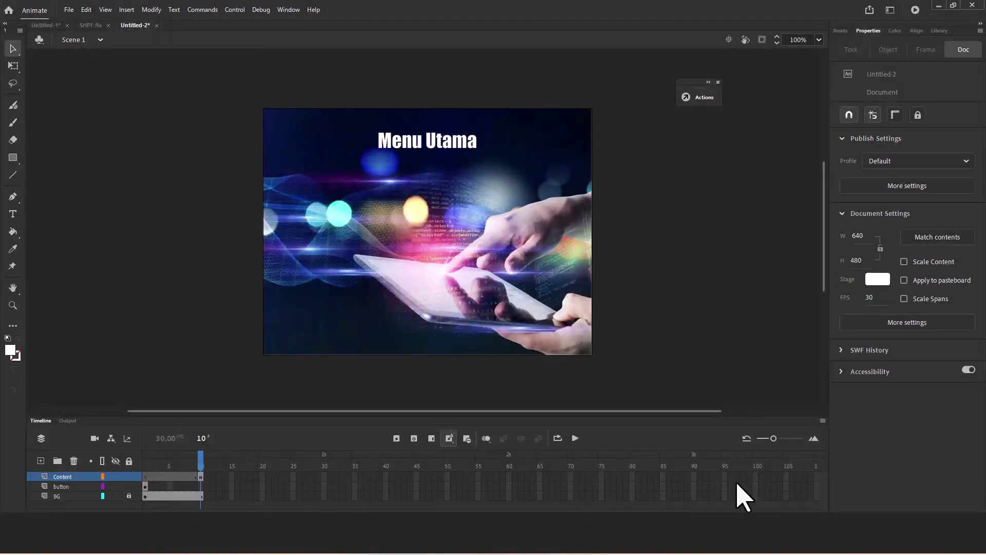
key("F5")
left_click_drag(204, 467, 145, 463)
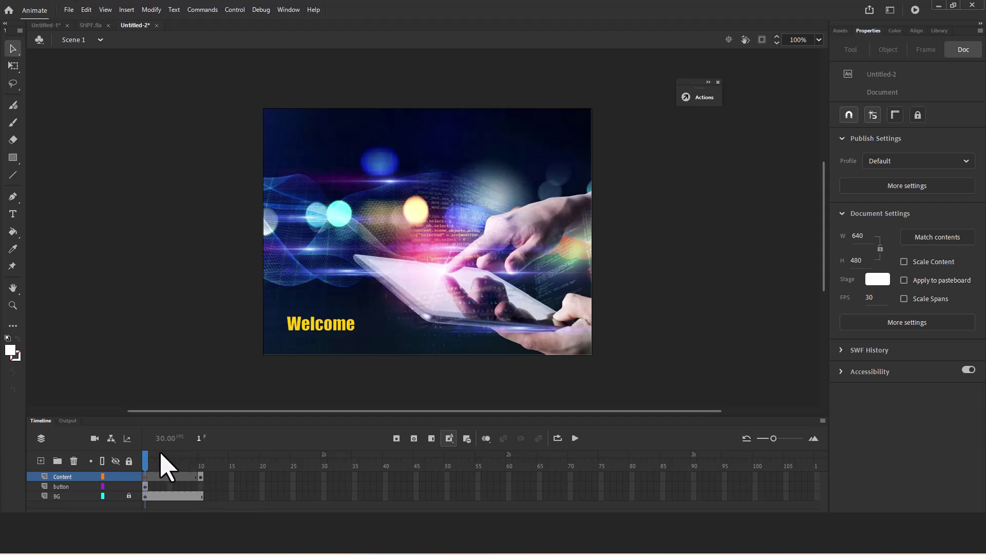
left_click_drag(146, 486, 197, 493)
left_click_drag(155, 483, 139, 487)
Step: Open the Actions panel for frame 1 of the Content layer, inspect its script area and close it
left_click(286, 11)
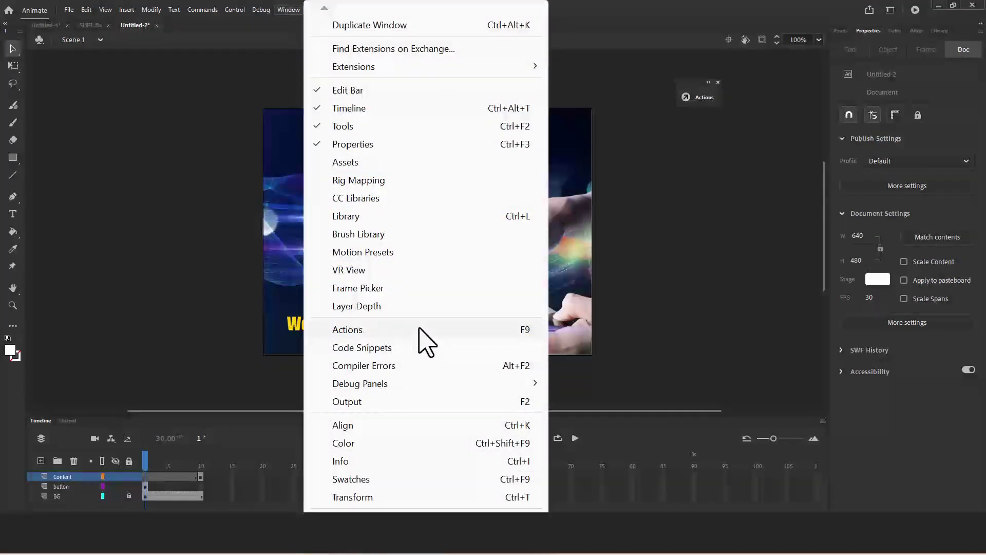
left_click(709, 87)
left_click_drag(822, 95, 650, 96)
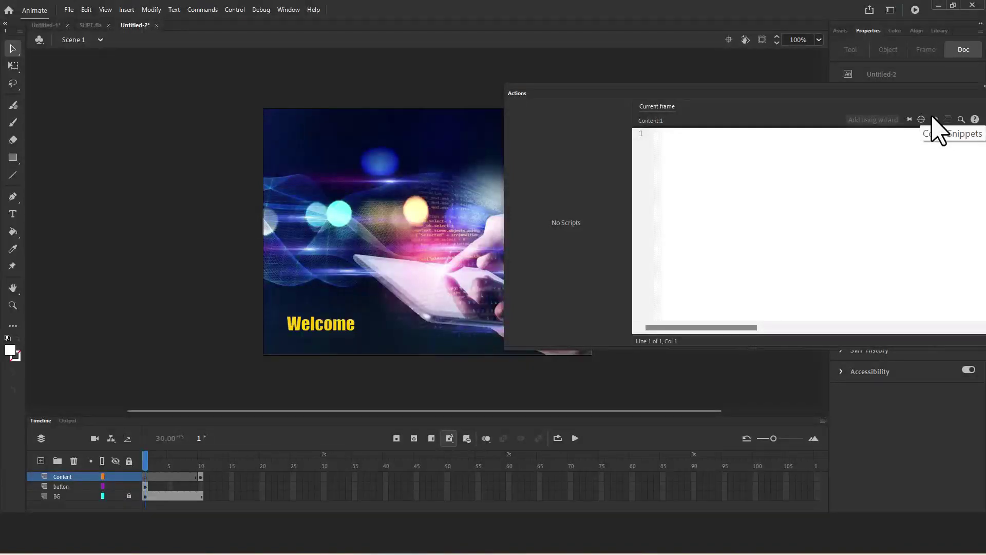
left_click_drag(742, 85, 736, 86)
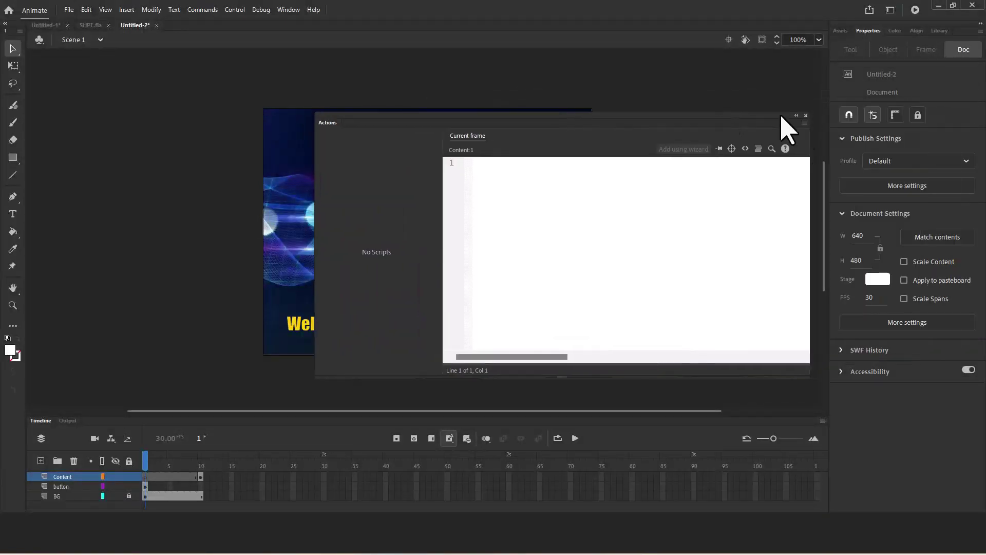
left_click(804, 117)
Step: Open the Code Snippets panel and move it beside the stage
left_click(288, 9)
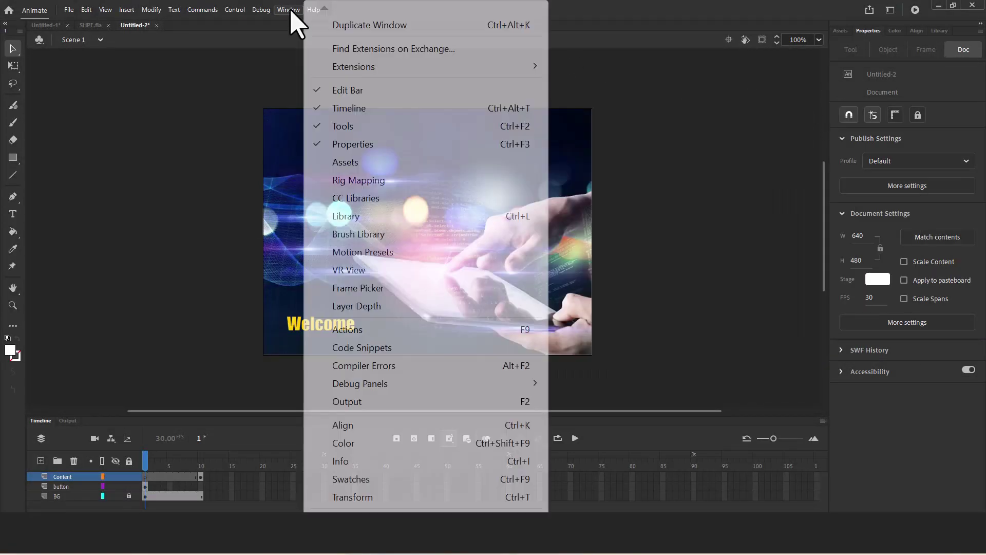
left_click(377, 350)
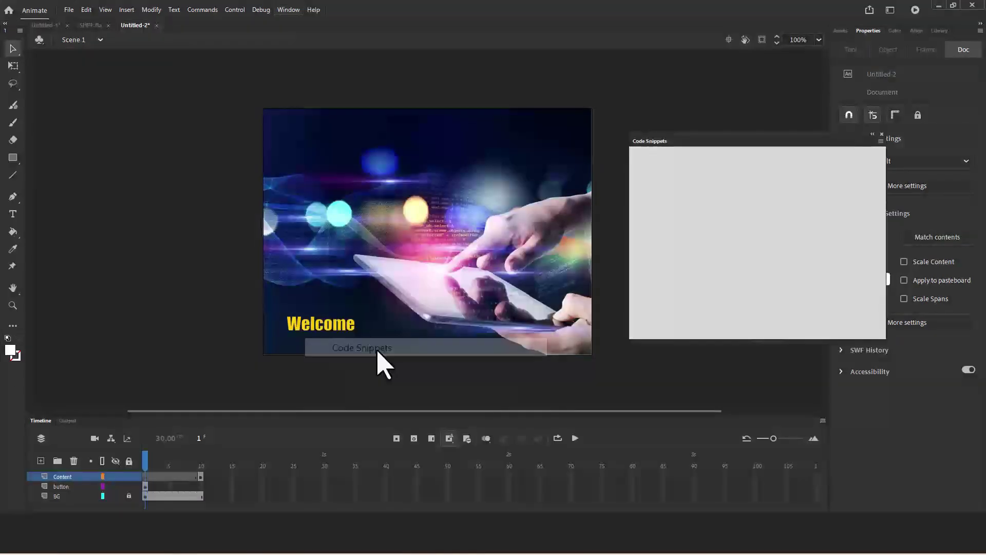
left_click_drag(711, 146, 742, 136)
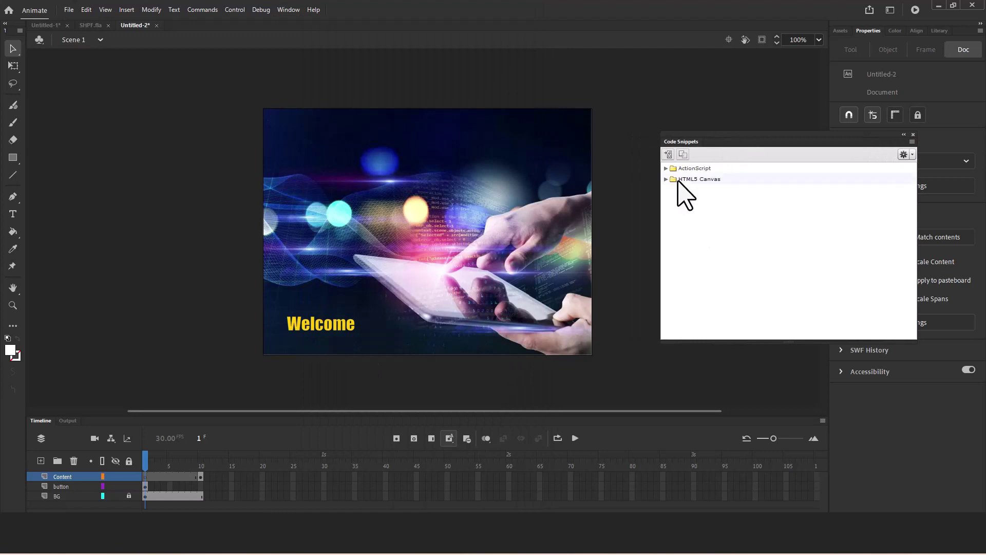
Step: Add the ActionScript Timeline Navigation snippet Stop at this Frame to frame 1
left_click(666, 168)
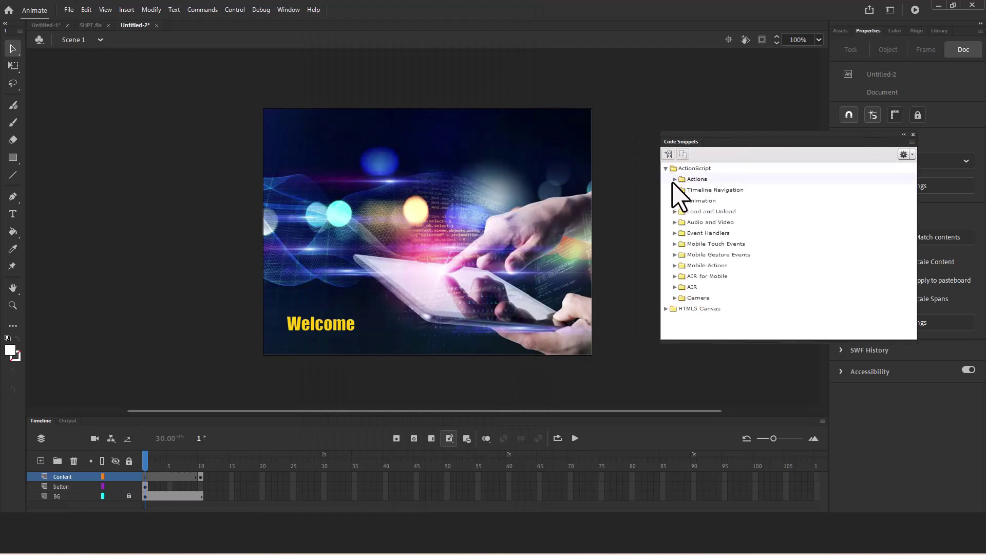
left_click(664, 169)
left_click(665, 168)
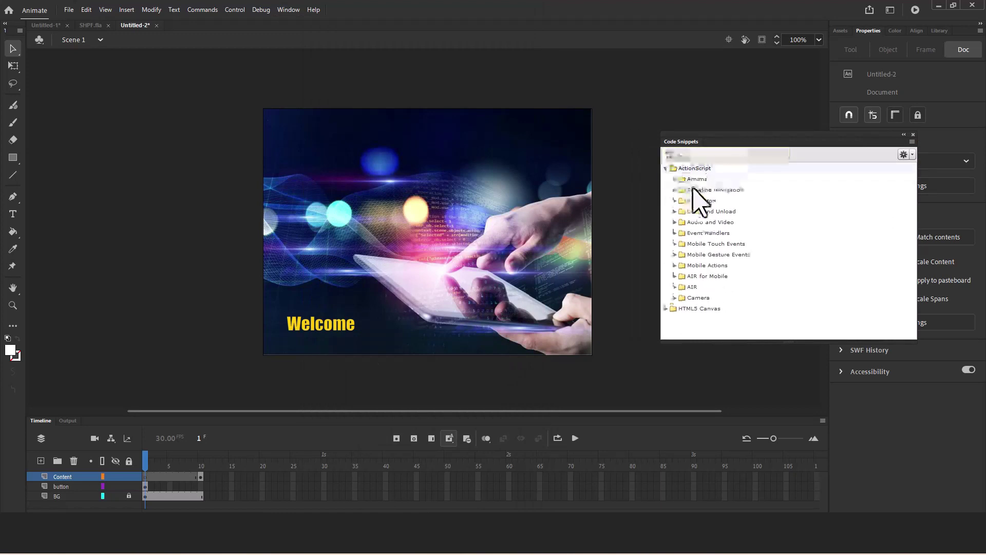
left_click(673, 190)
left_click(674, 190)
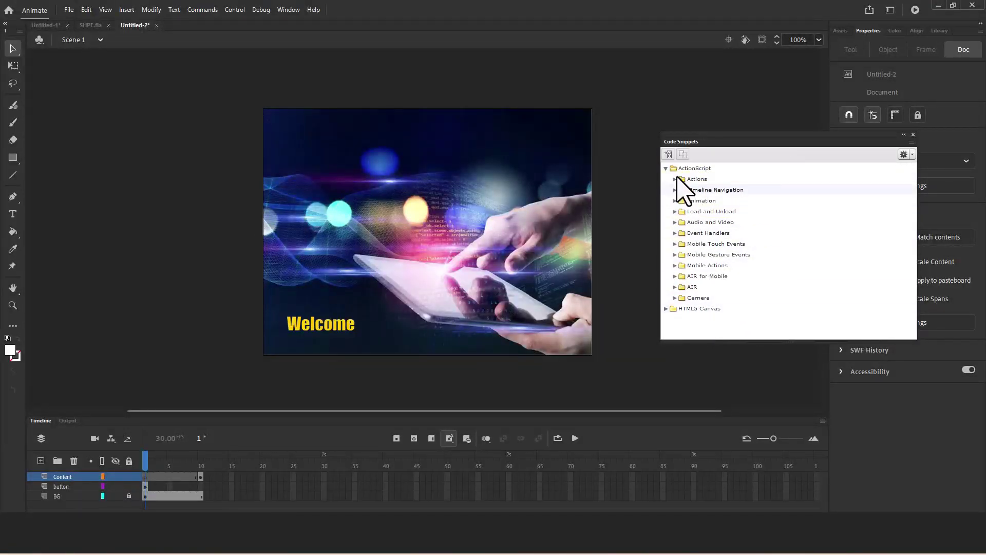
left_click(674, 190)
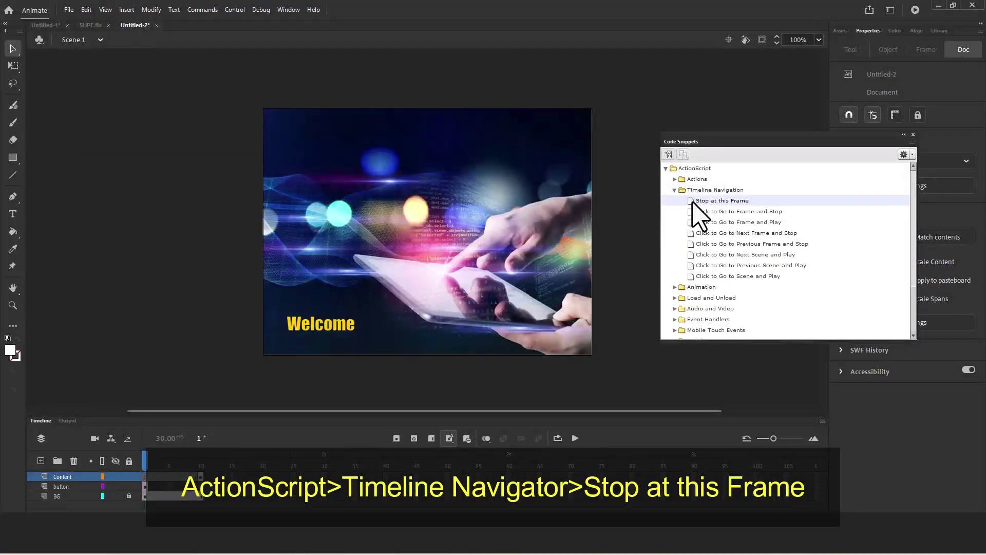
double_click(692, 202)
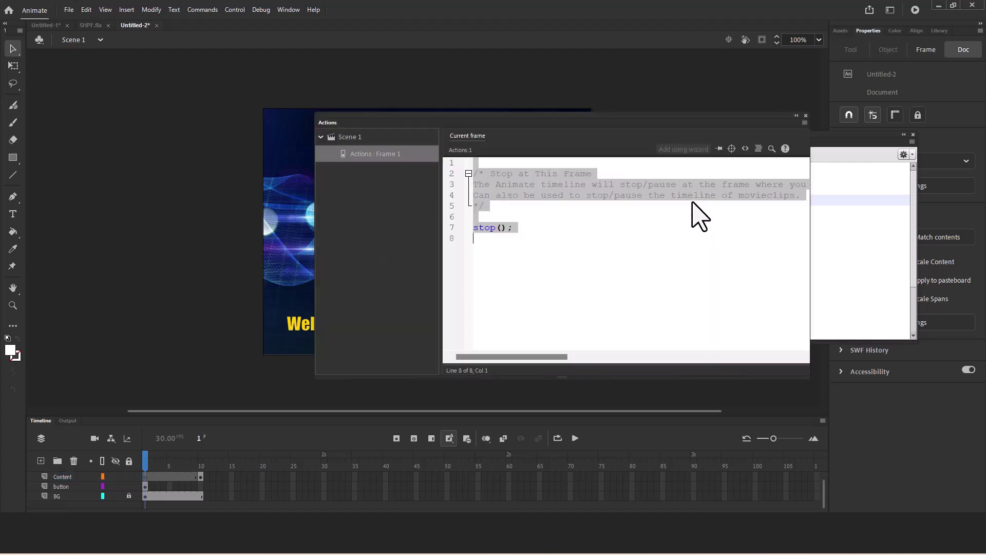
left_click(488, 253)
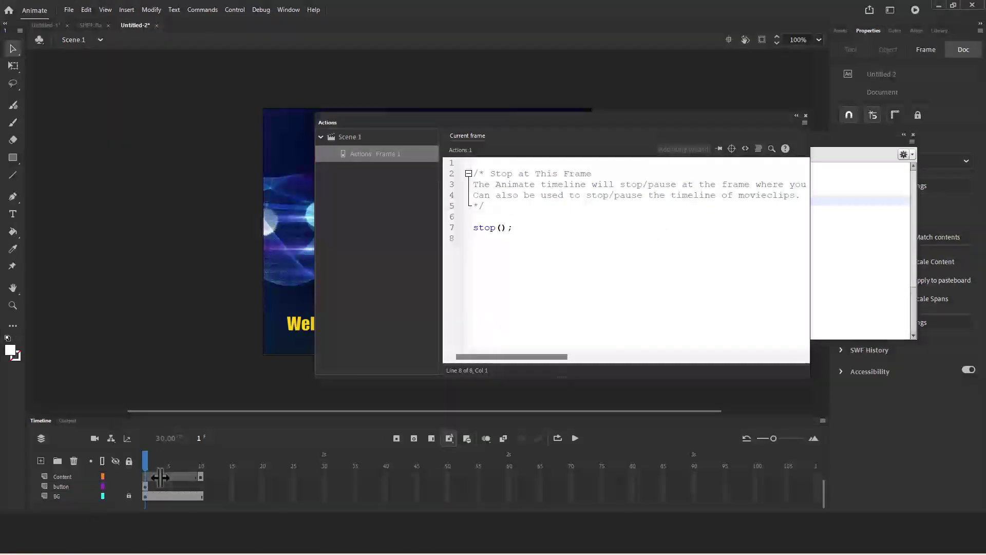
Step: Check the timeline at frame 7, return the playhead to frame 1 and close the Actions panel
left_click(187, 461)
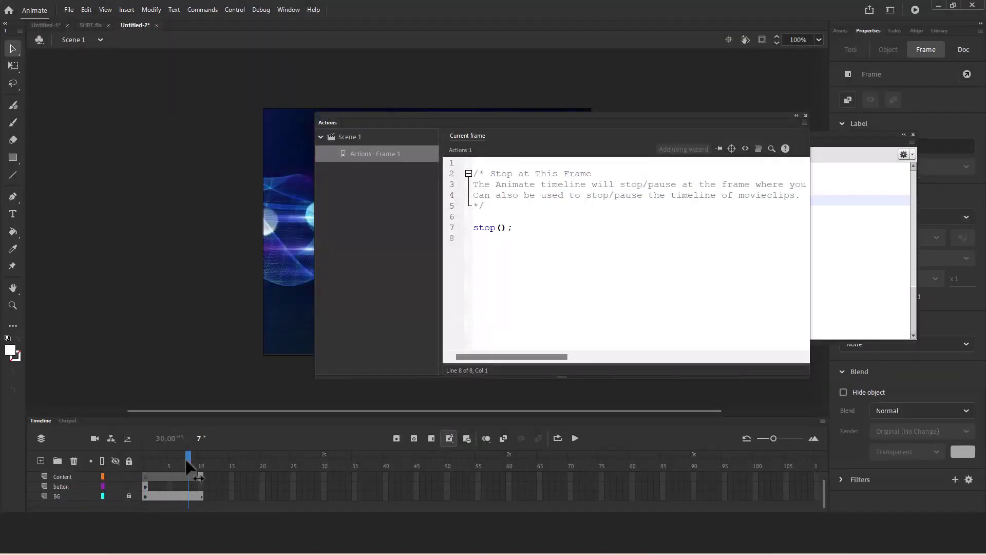
left_click_drag(187, 461, 145, 462)
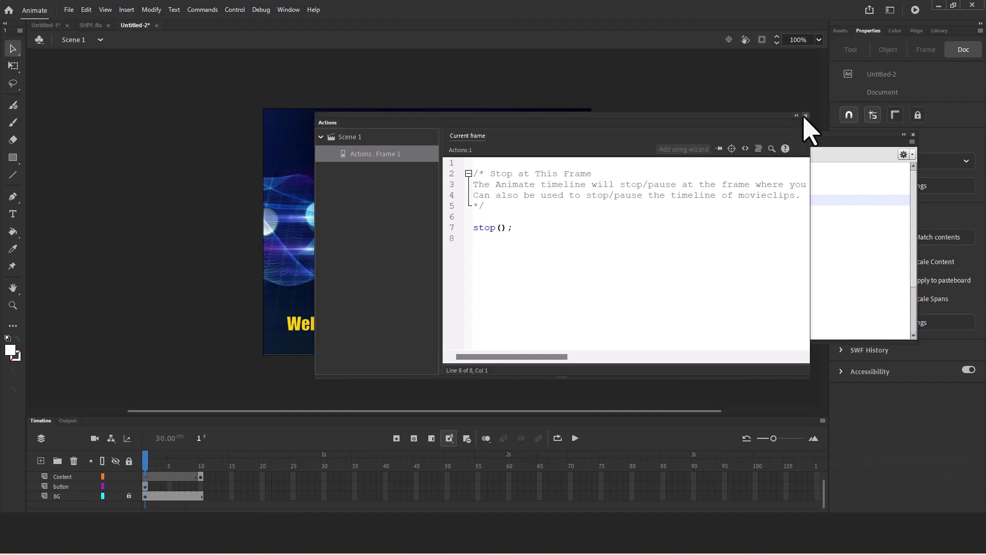
left_click(806, 116)
Step: Enlarge the timeline area to show all four layers and select frame 1 of the Actions layer
left_click(250, 476)
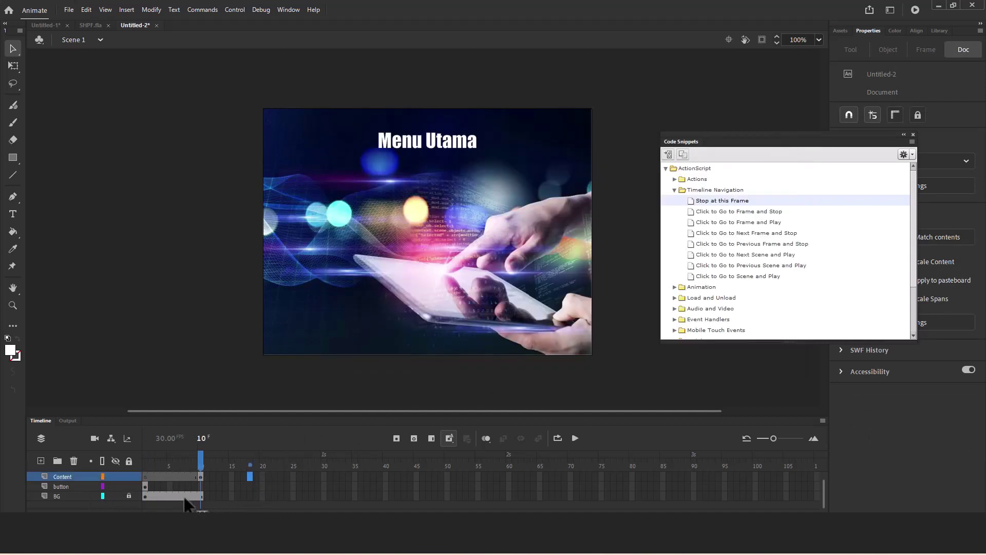
scroll(93, 496, "up", 1)
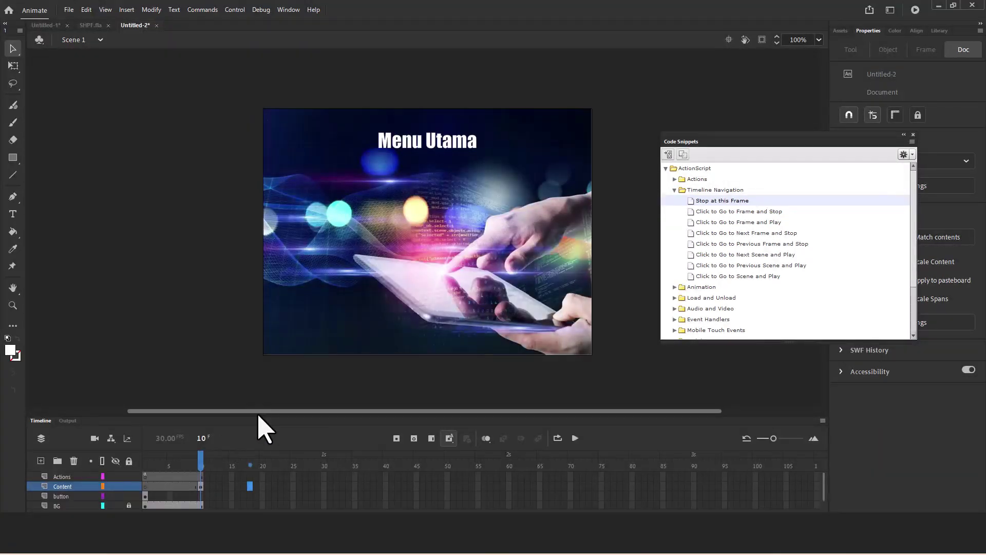
left_click_drag(257, 418, 268, 381)
left_click(145, 440)
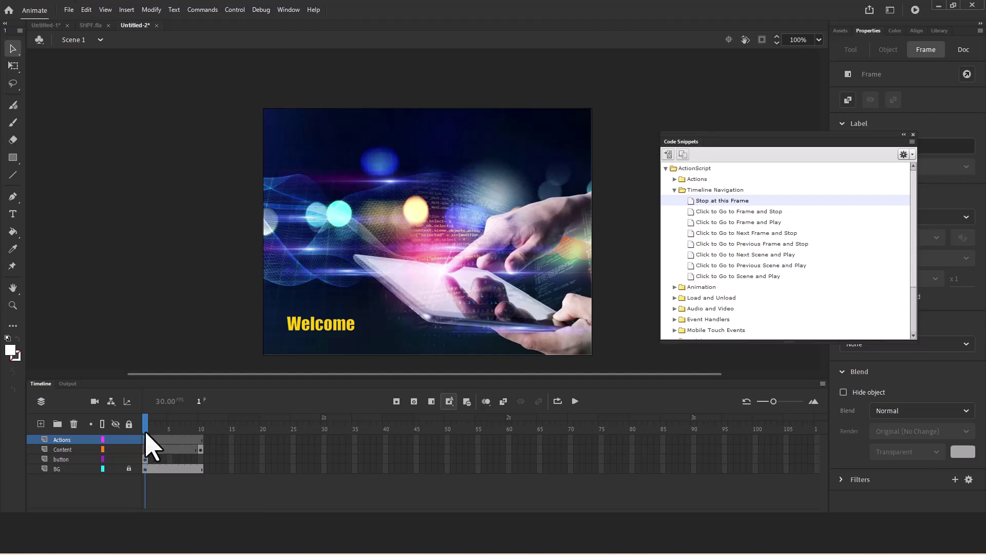
Step: Collapse the Code Snippets panel, test the movie to check the stop on frame 1, and close the preview
left_click(904, 134)
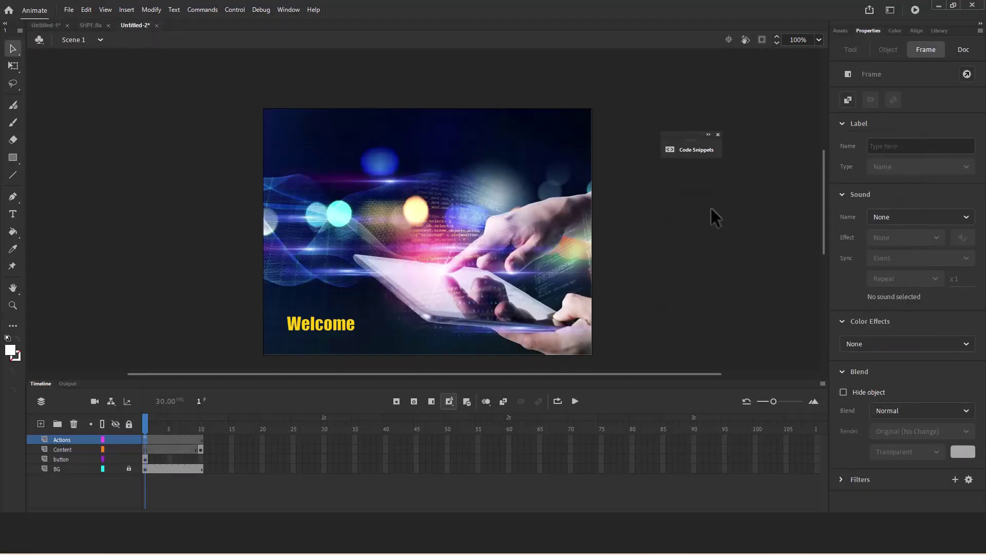
left_click(916, 10)
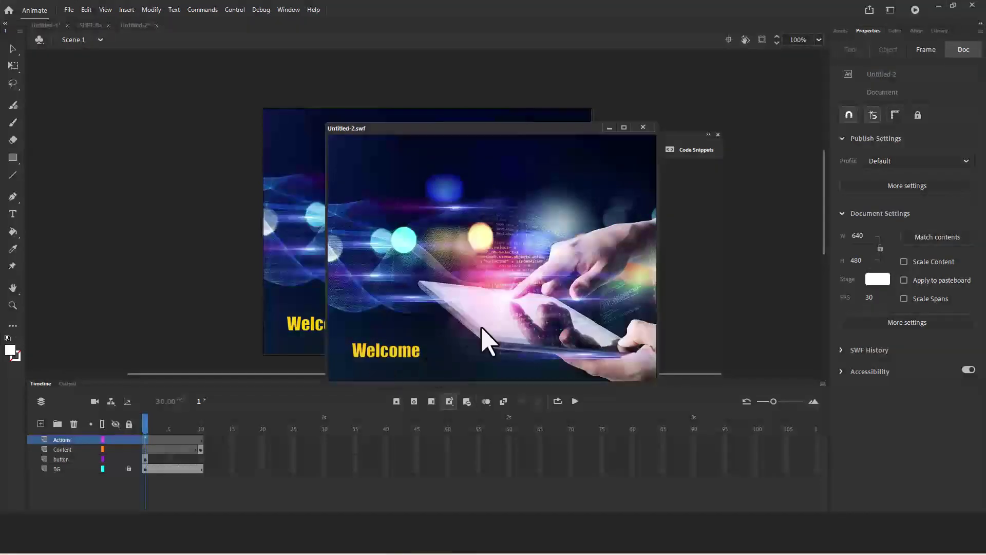
left_click(643, 126)
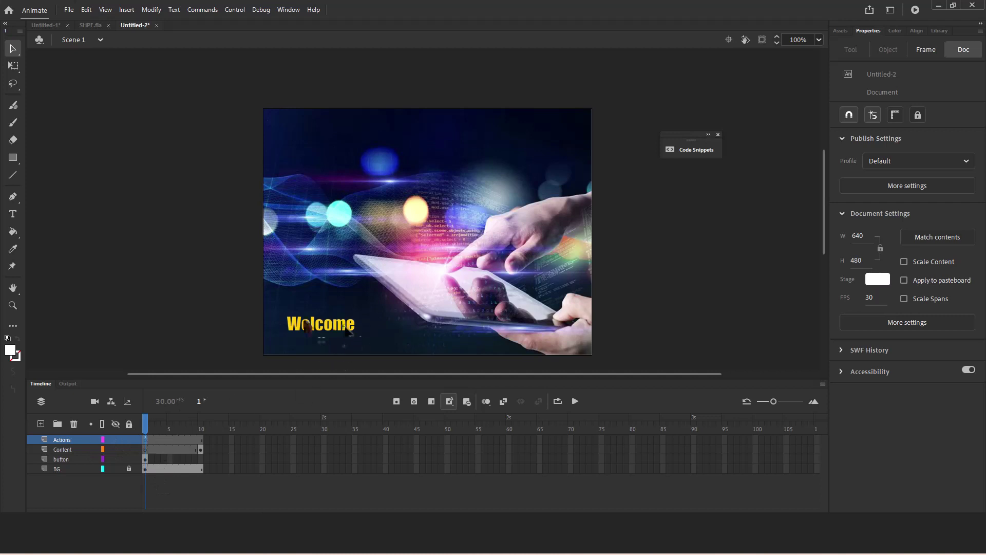
Step: Apply the Click to Go to Frame and Stop snippet to the Welcome button on frame 1
left_click(319, 327)
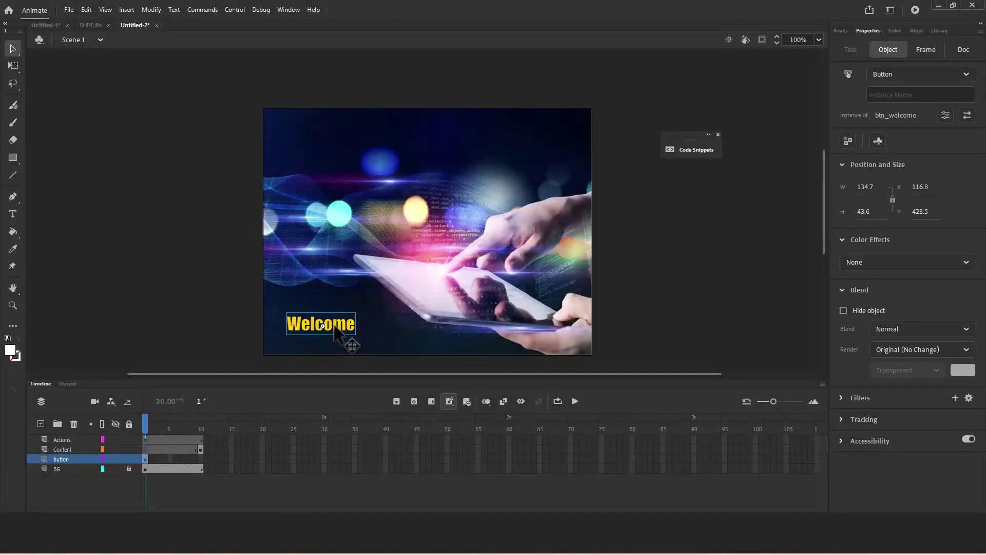
left_click(672, 153)
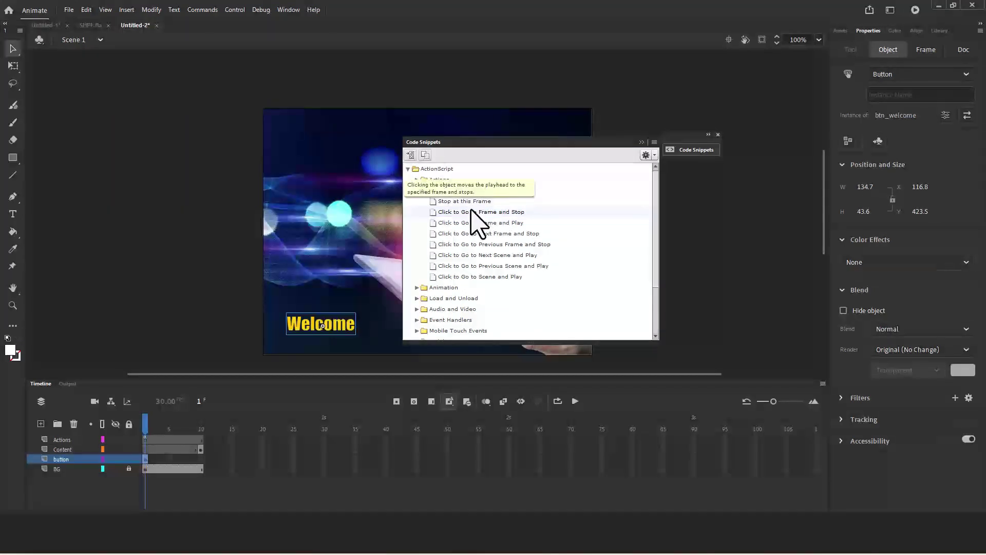
double_click(477, 211)
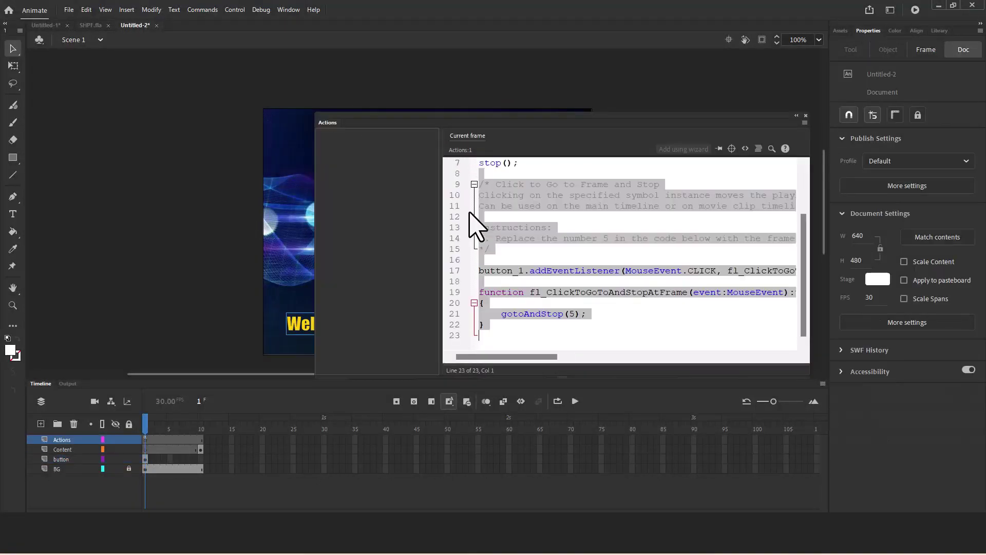
Step: Set the gotoAndStop target in the Welcome button's script to frame 10 and collapse the Actions panel
left_click(578, 321)
left_click_drag(590, 313, 513, 283)
left_click(599, 307)
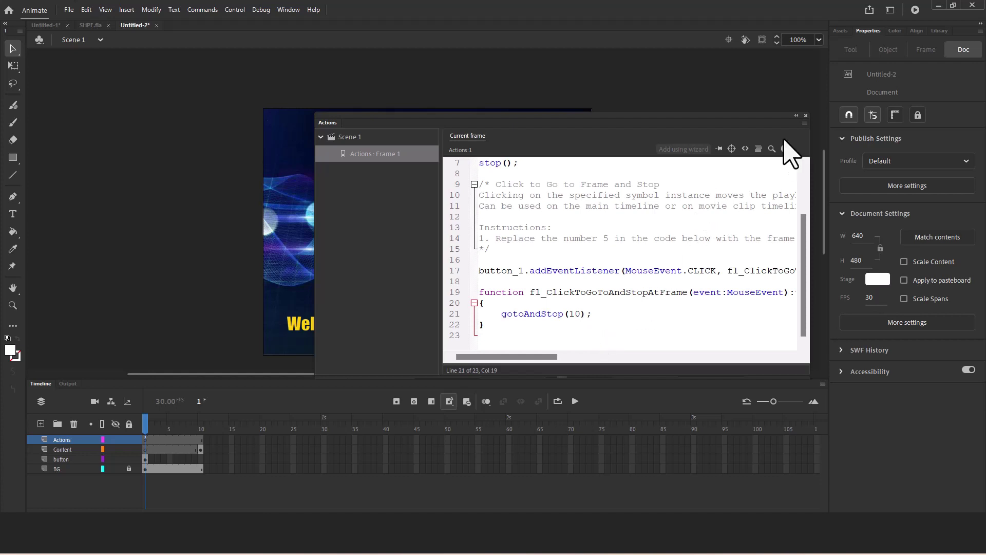
left_click(796, 116)
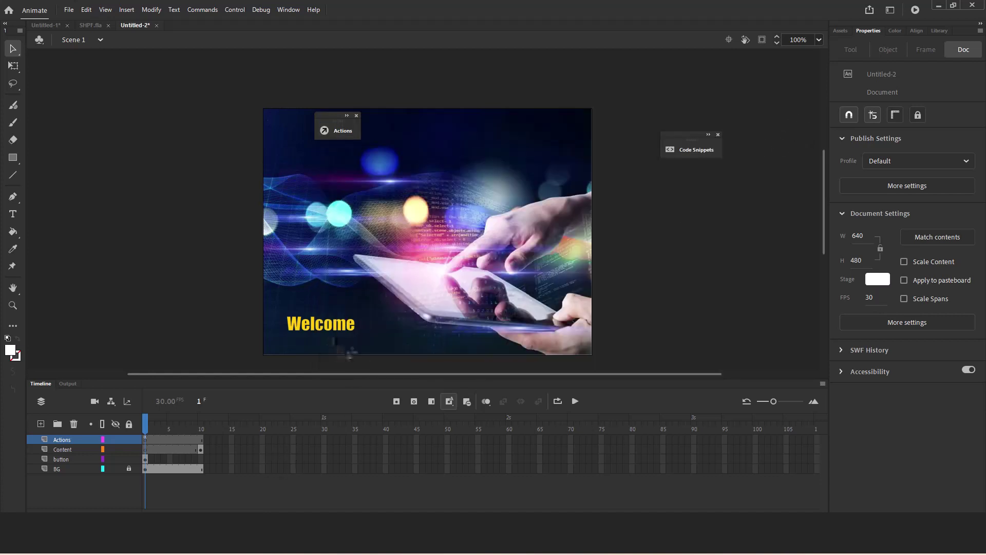
Step: Test the movie, try the Welcome button's jump to the Menu Utama page, and close the preview
left_click(915, 10)
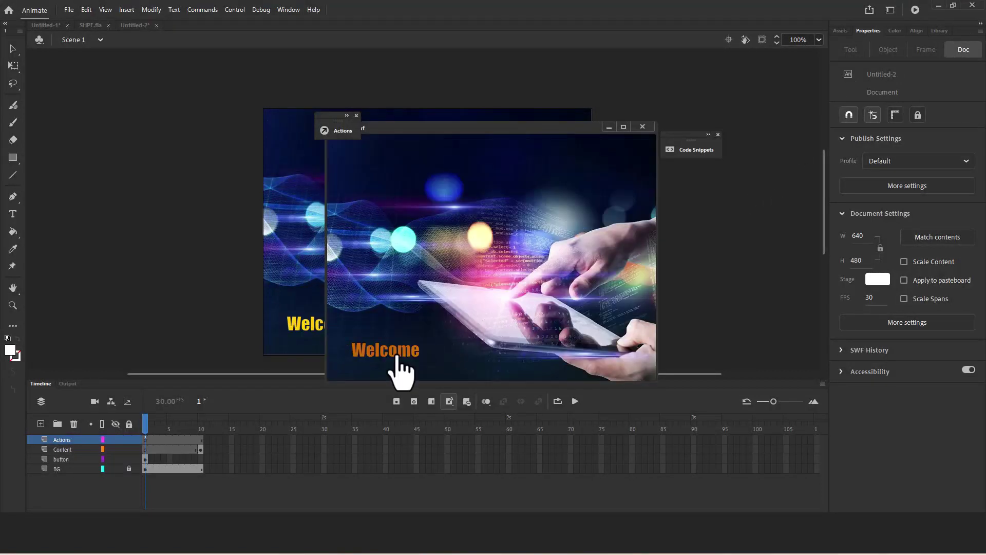
left_click(380, 356)
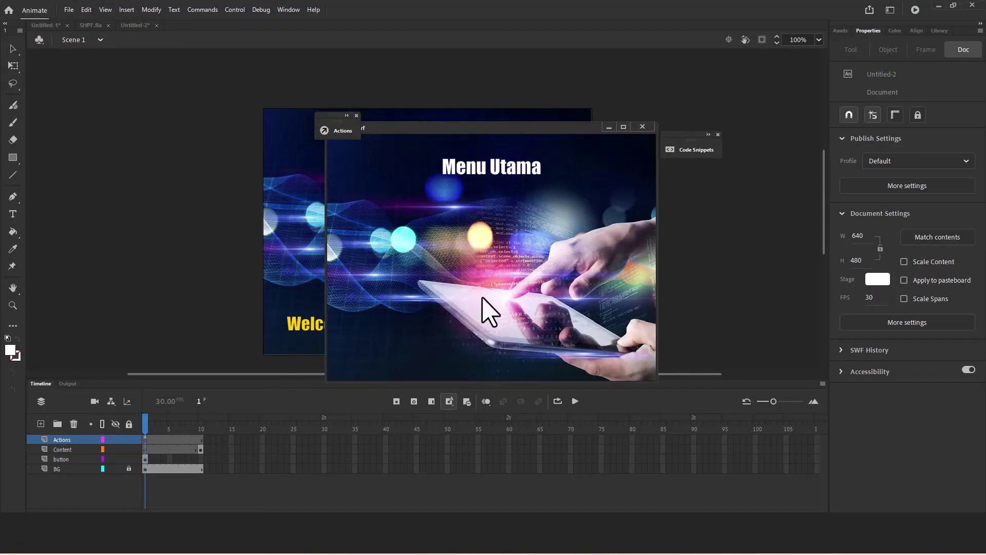
left_click(642, 127)
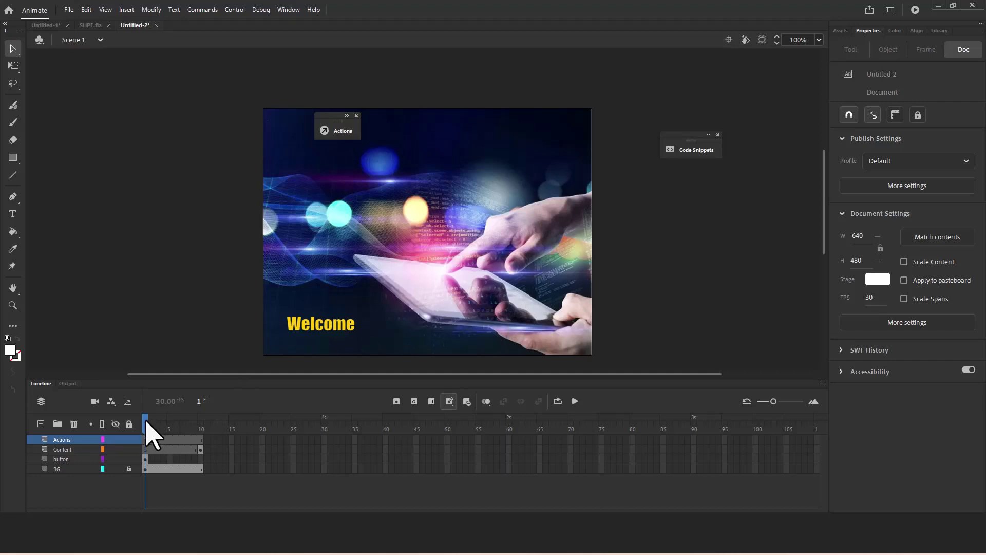
Step: Move the playhead to frame 10 and duplicate the btn_welcome library symbol as a button named btn_back
left_click_drag(149, 427, 201, 427)
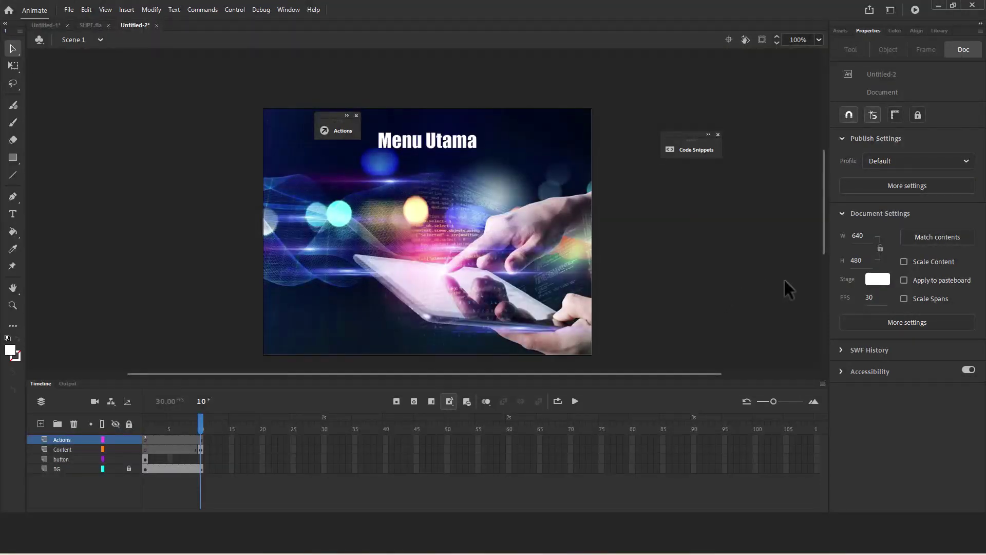
left_click(939, 30)
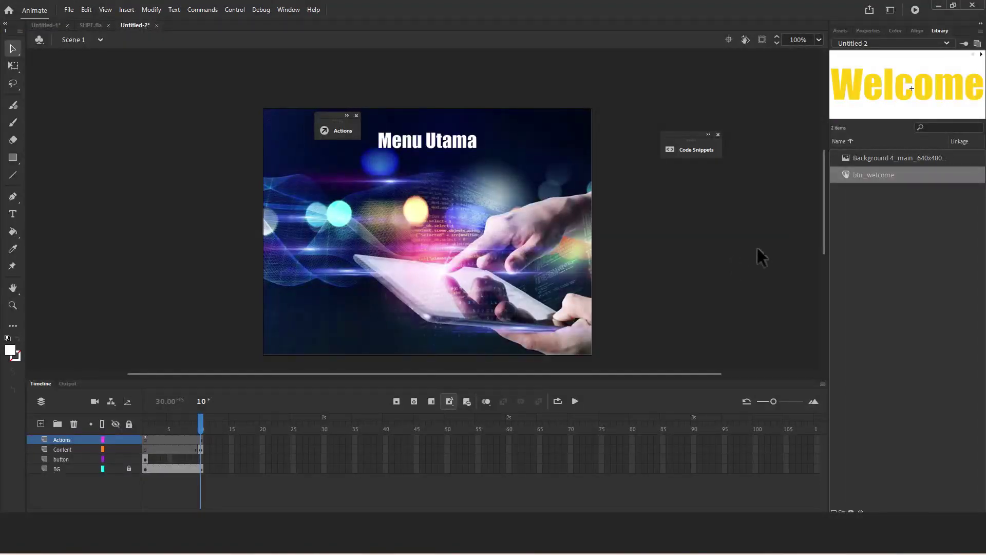
left_click(861, 176)
right_click(863, 179)
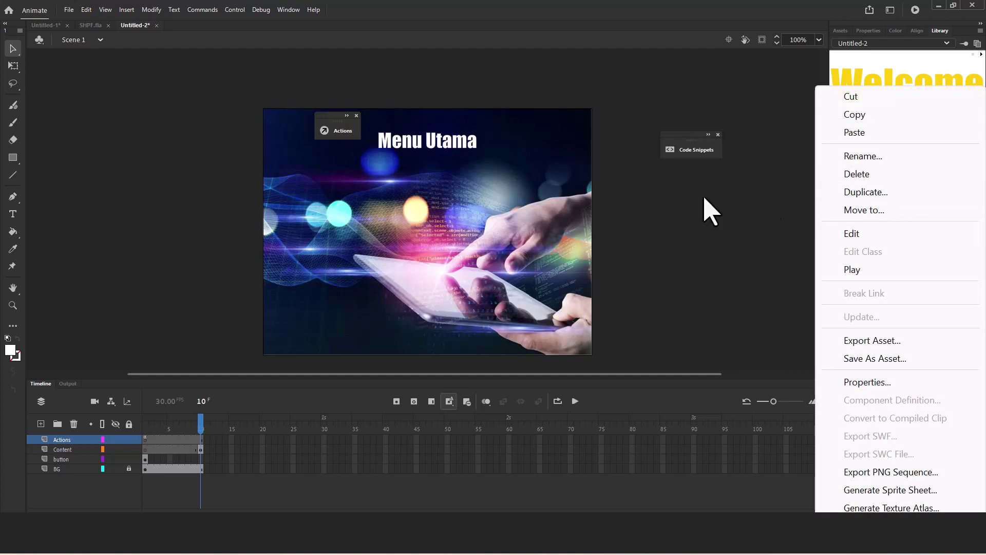
left_click(710, 210)
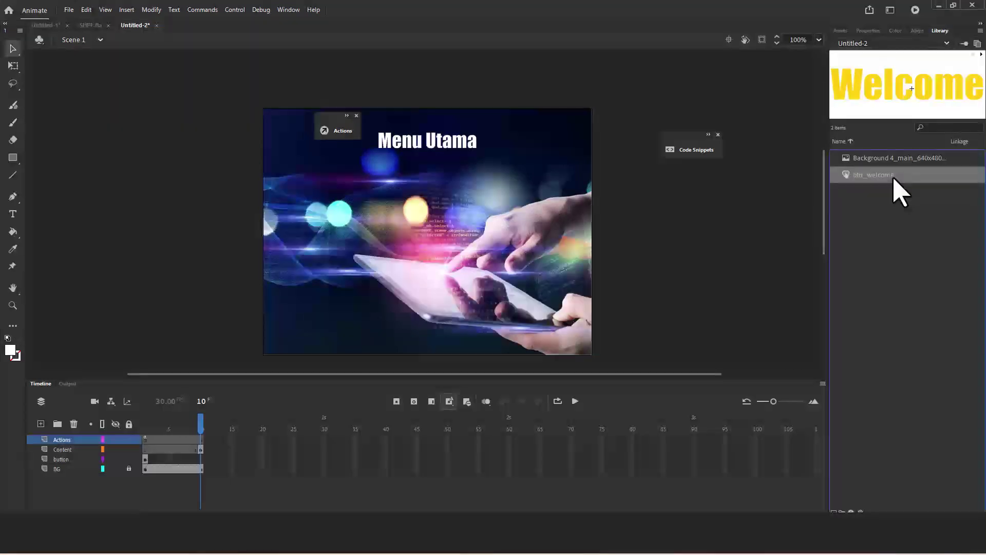
right_click(895, 181)
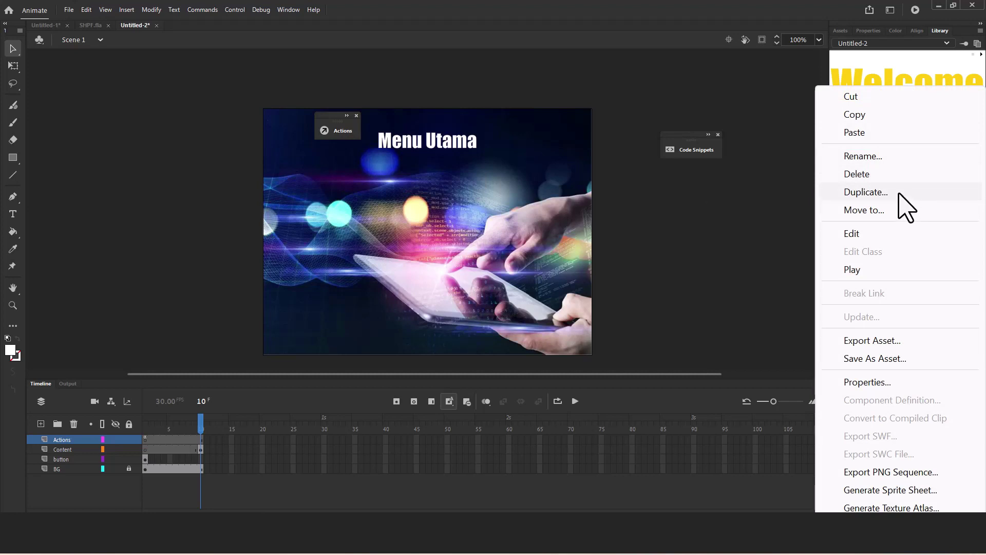
left_click(865, 193)
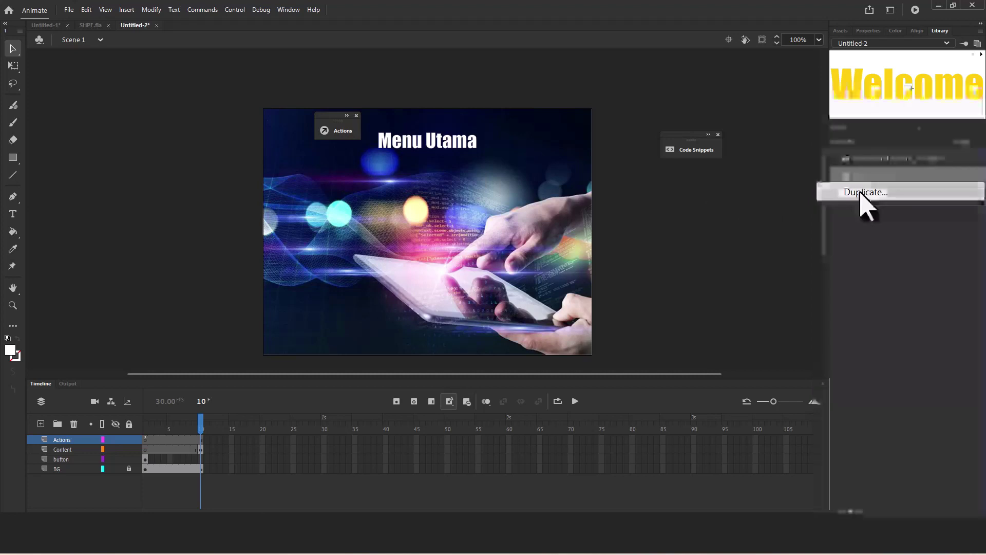
left_click(451, 92)
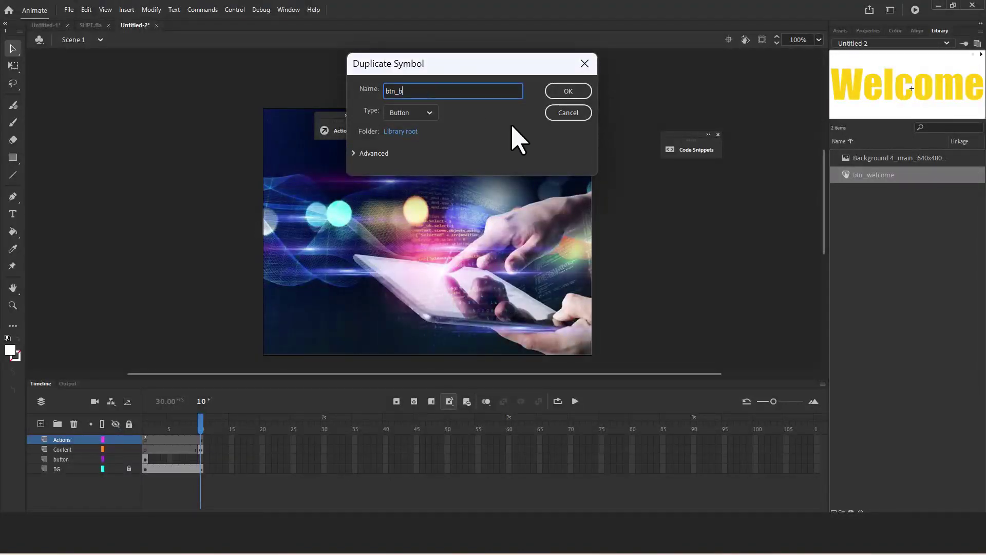
type("back")
left_click(560, 97)
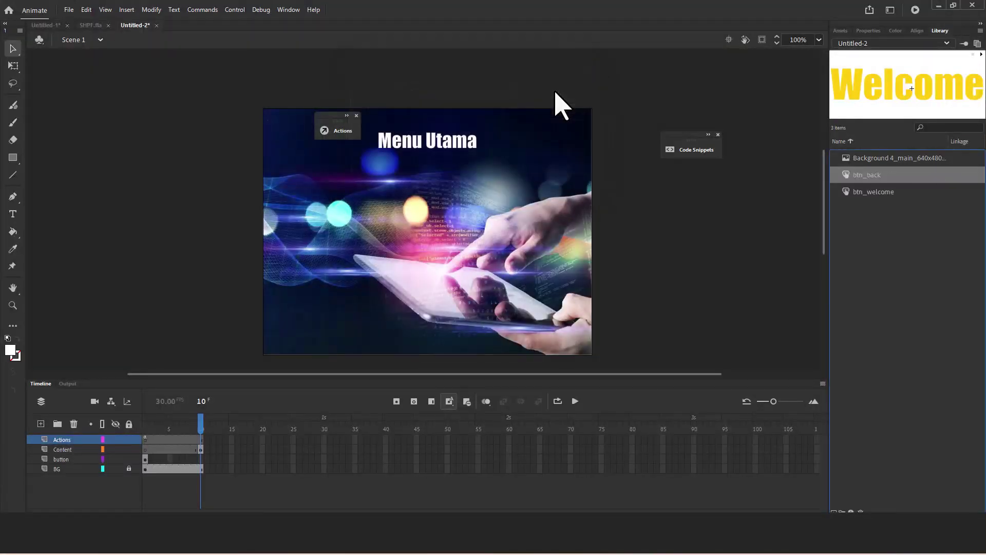
Step: Open the btn_back symbol for editing and replace its Up state text with Back
double_click(846, 175)
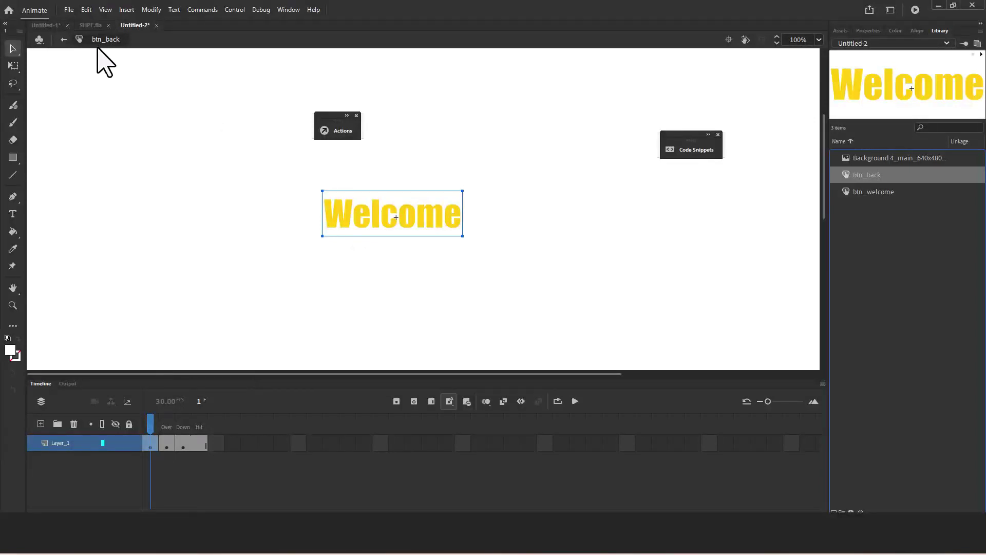
double_click(356, 220)
key("ctrl+a")
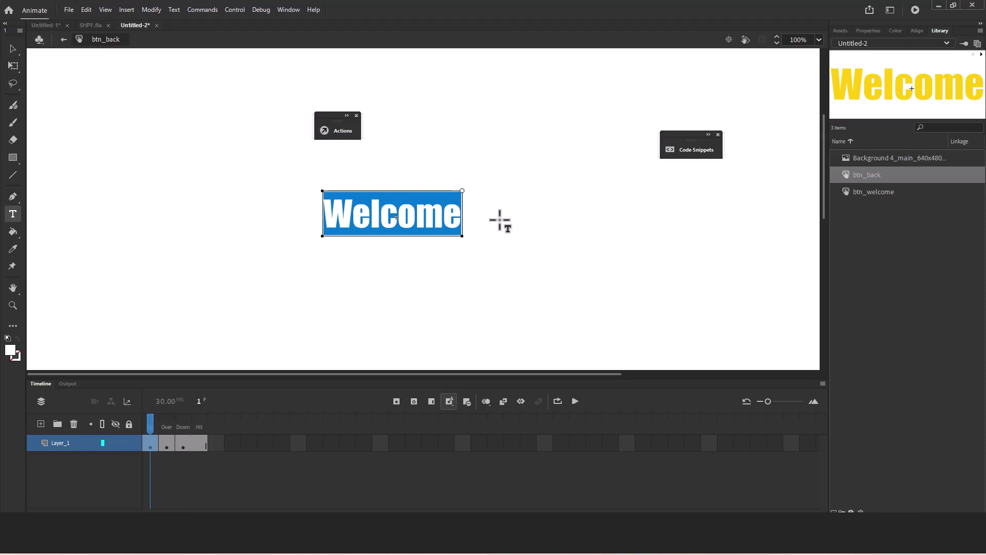
type("Back")
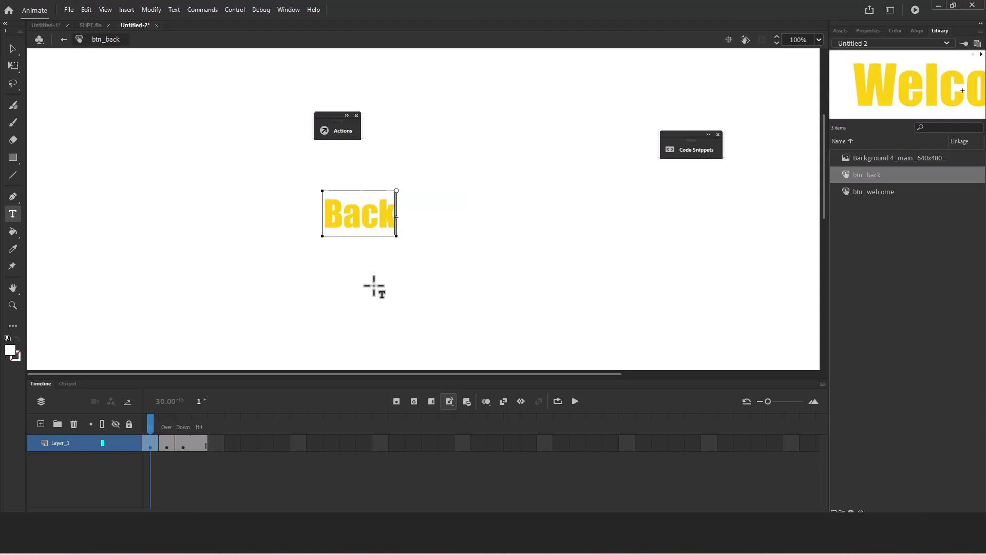
Step: Replace the text in btn_back's Over and Down states with Back and return to Scene 1
left_click(167, 444)
left_click(347, 219)
double_click(341, 215)
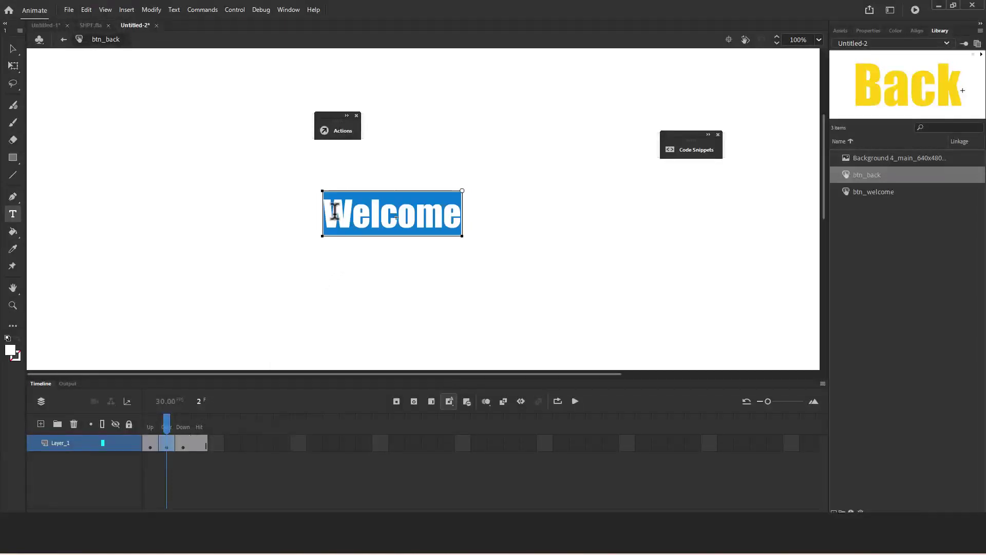
type("Back")
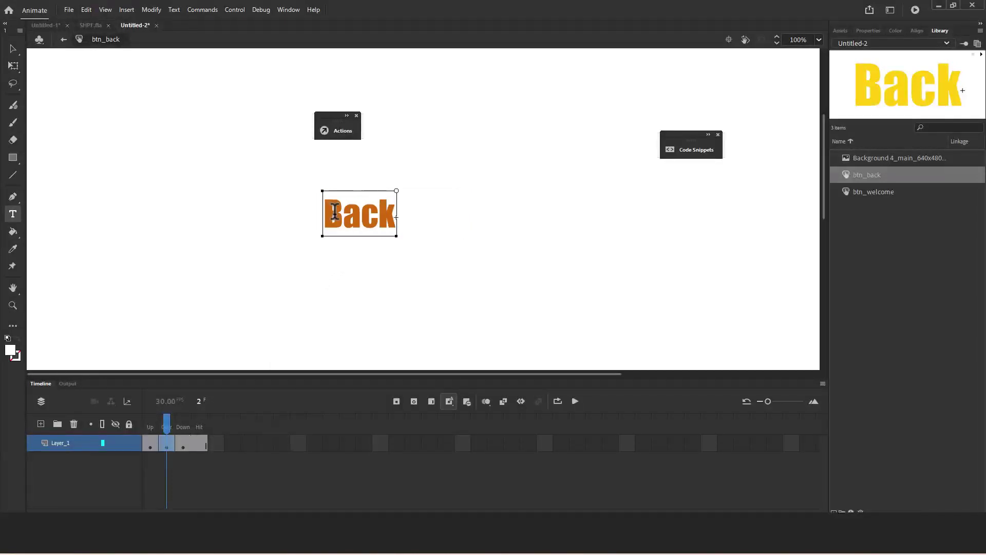
left_click(183, 445)
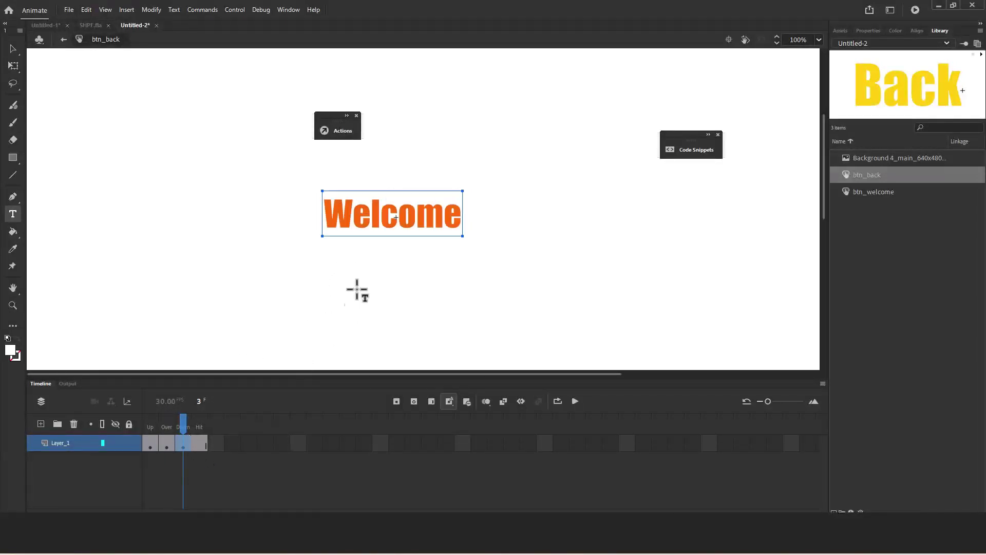
left_click(364, 215)
left_click_drag(449, 202, 464, 210)
type("Back")
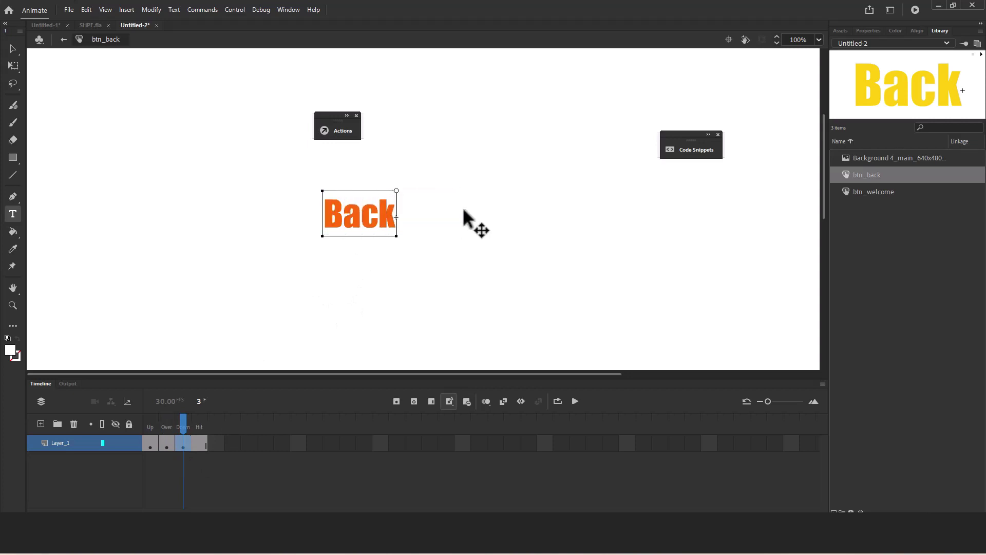
left_click(64, 40)
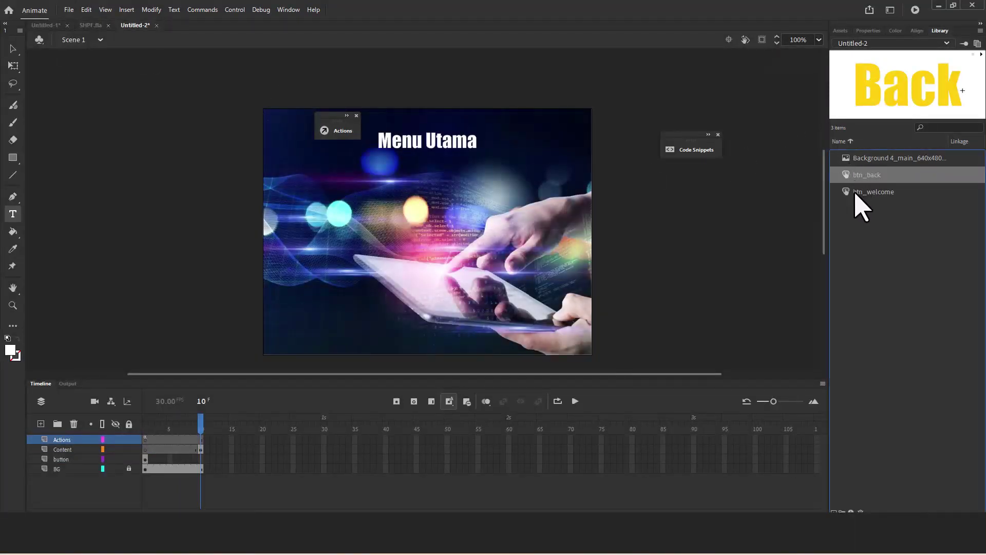
Step: Insert a blank keyframe at frame 10 of the button layer
left_click(855, 192)
left_click(857, 179)
left_click(201, 460)
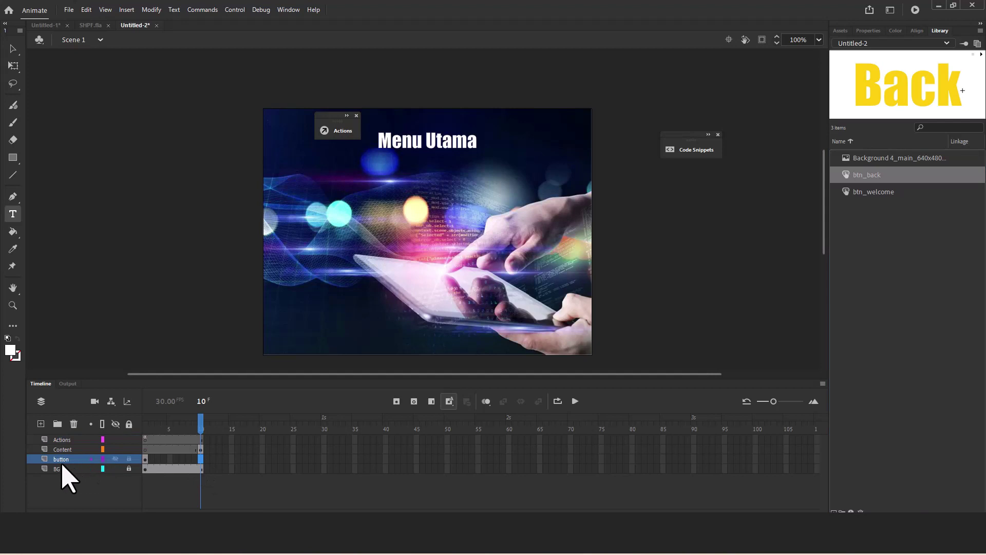
right_click(201, 459)
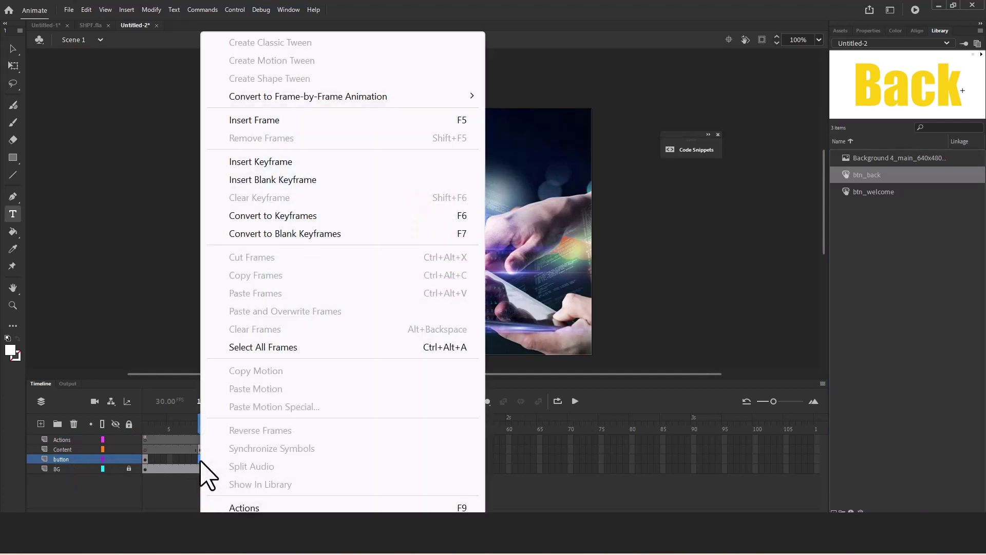
left_click(271, 180)
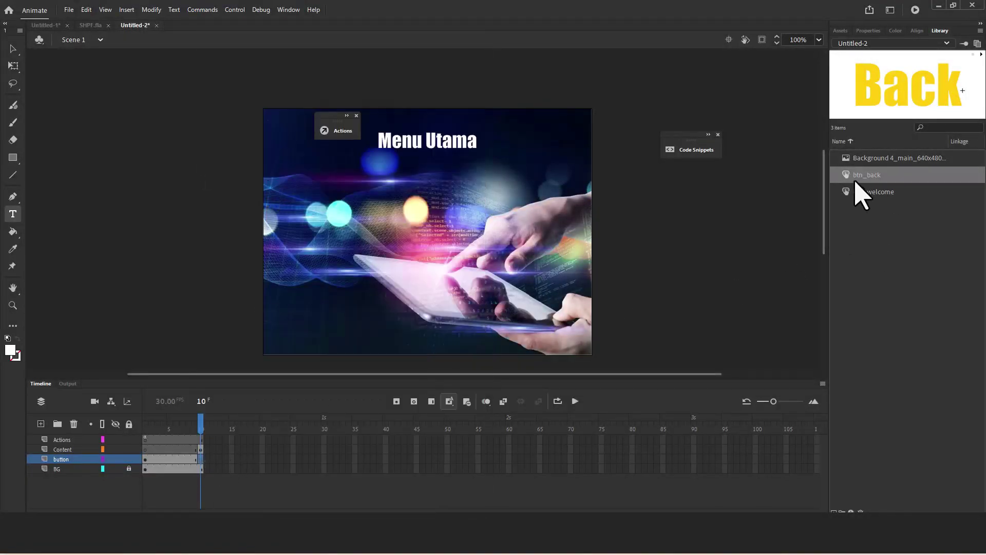
Step: Place btn_back on the frame 10 stage, shrink it to less than half size and move it to the background's lower-left corner
left_click_drag(856, 179, 315, 347)
left_click(13, 65)
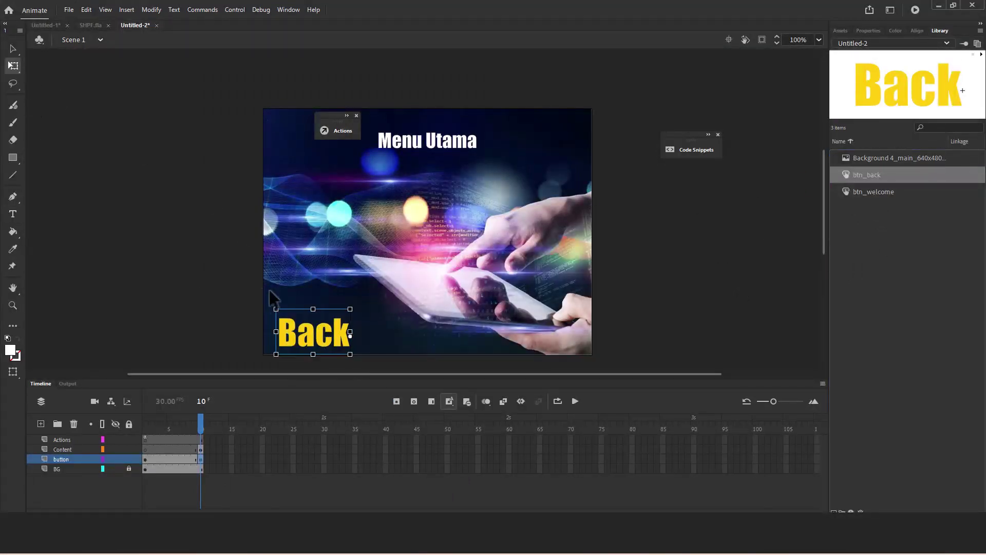
left_click_drag(272, 307, 296, 326)
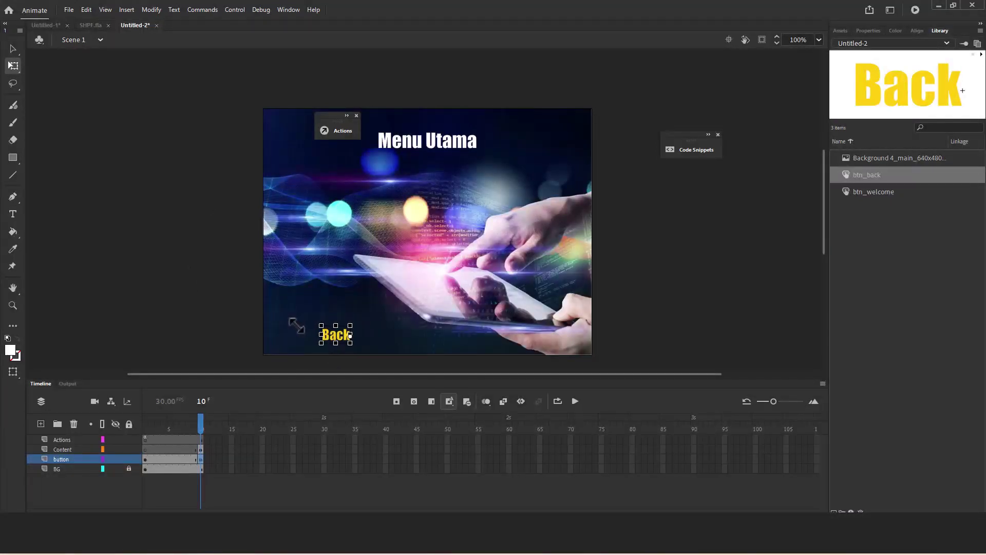
key("v")
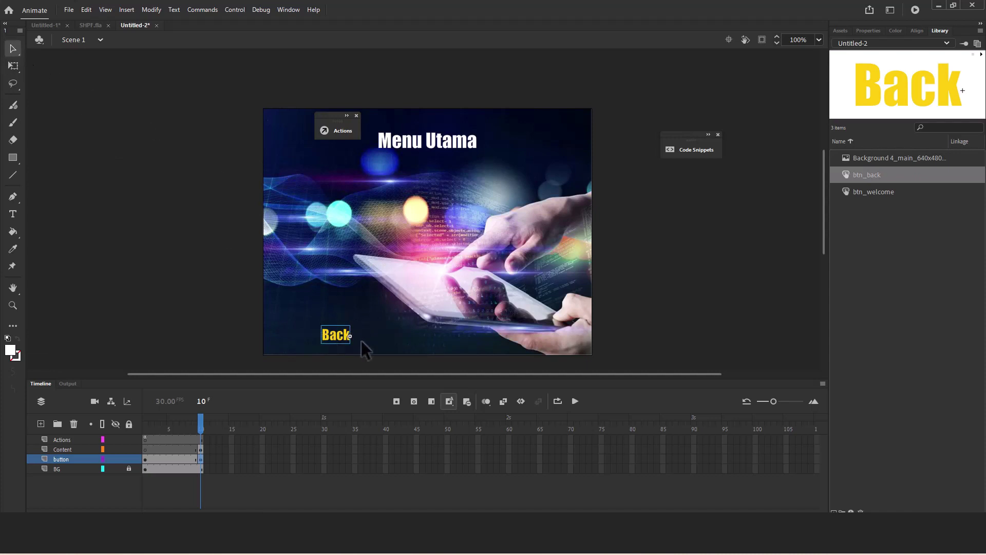
left_click_drag(326, 339, 286, 339)
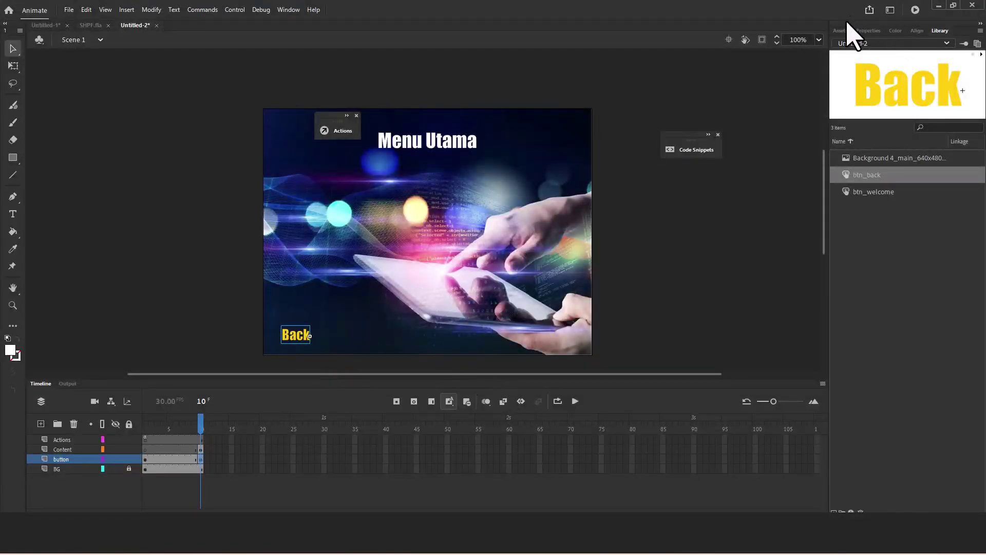
Step: Test the movie, follow the Welcome button to the Menu Utama page, and close the preview
left_click(914, 11)
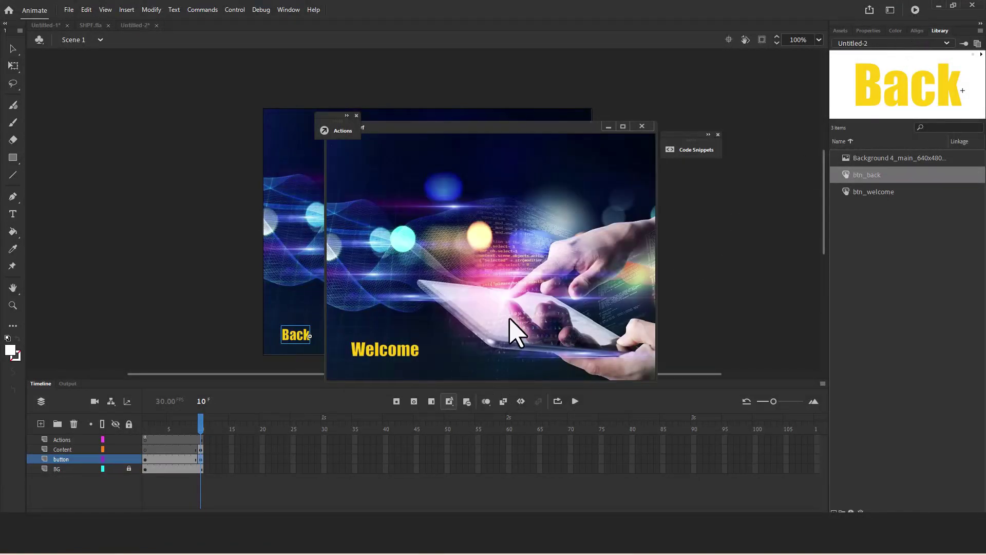
left_click(396, 362)
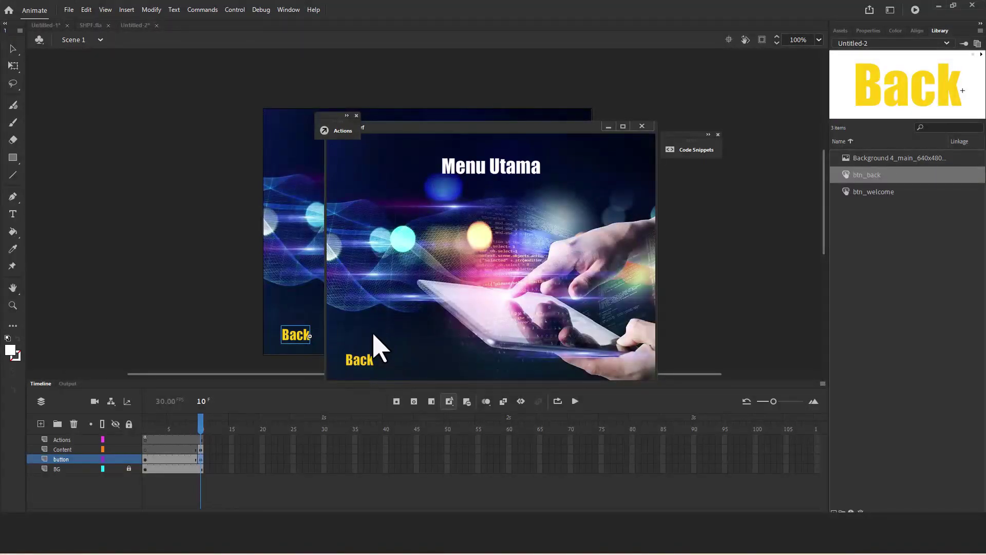
left_click(642, 126)
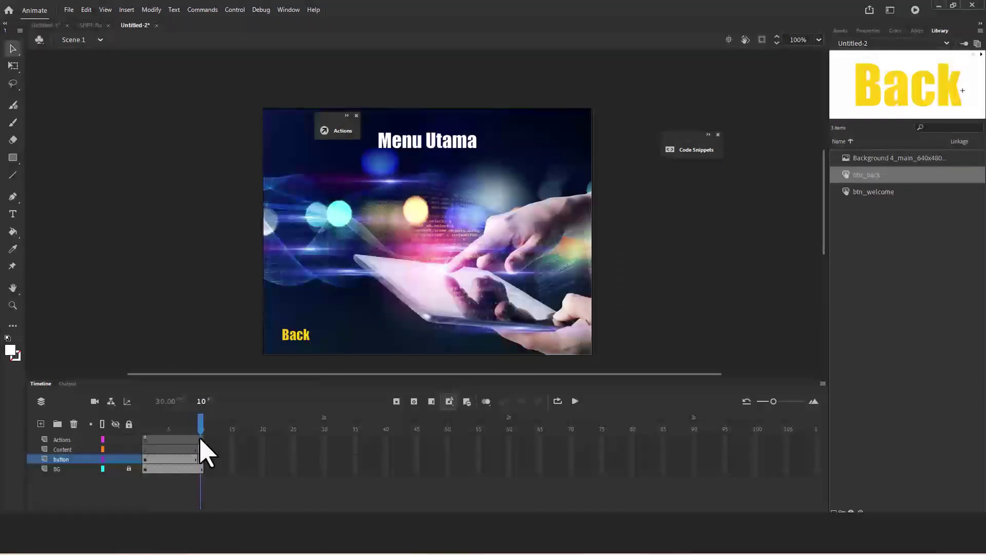
Step: Apply the Click to Go to Frame and Stop snippet to the Back button on frame 10
left_click_drag(205, 430, 116, 426)
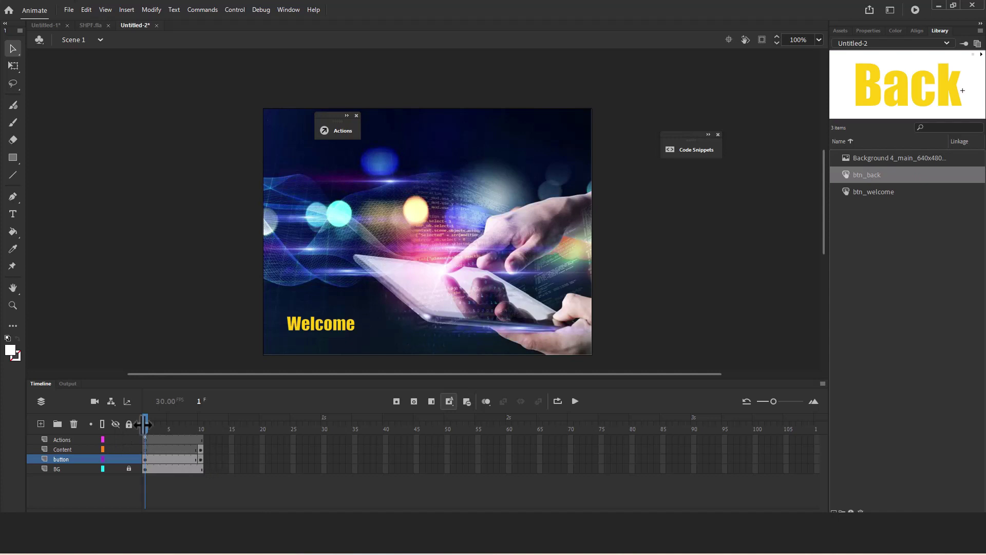
left_click(202, 429)
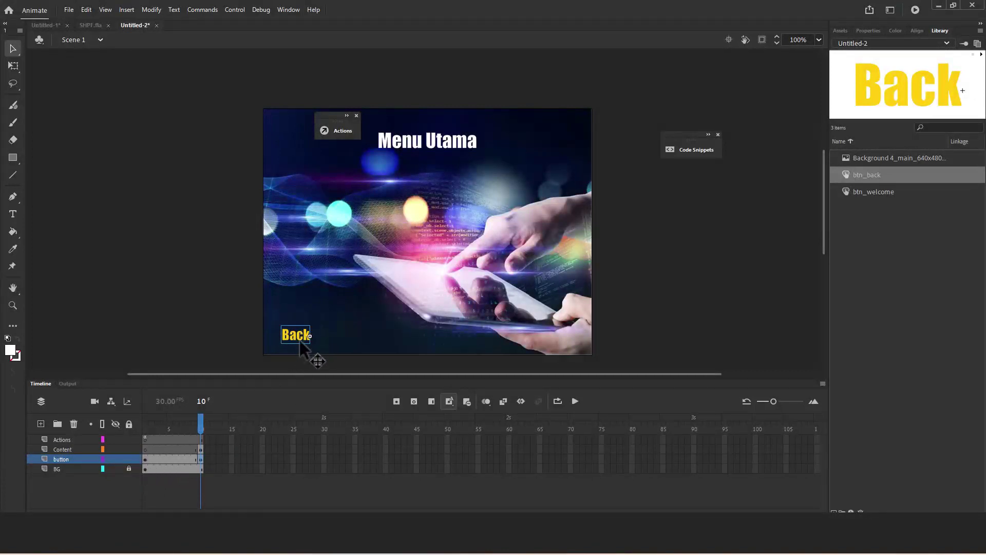
left_click(200, 458)
left_click(688, 150)
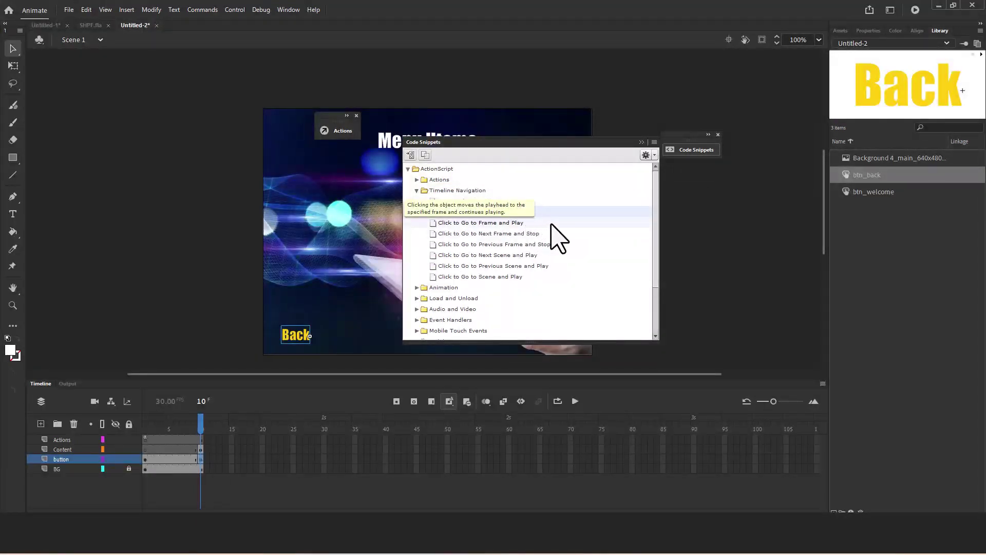
left_click_drag(572, 143, 589, 124)
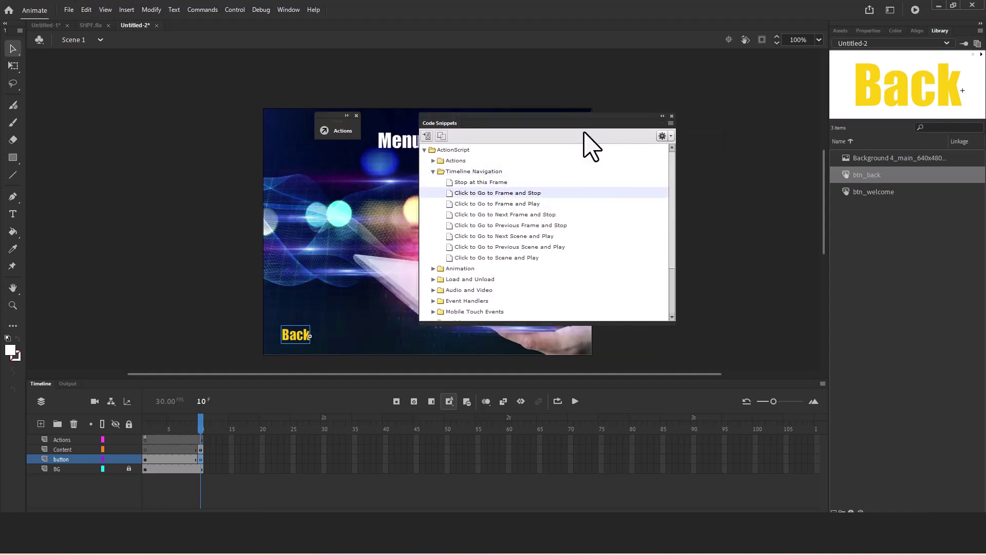
left_click_drag(596, 129, 619, 122)
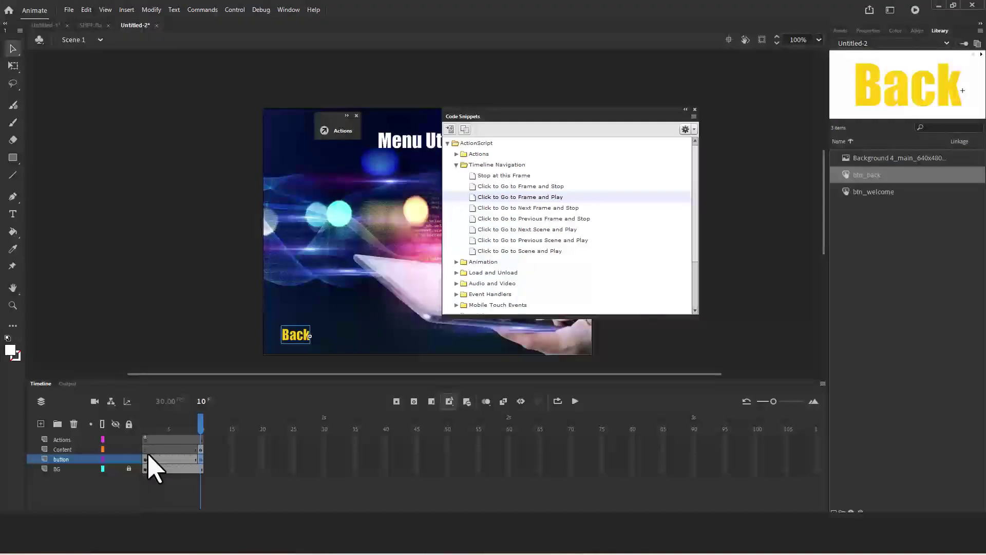
double_click(472, 187)
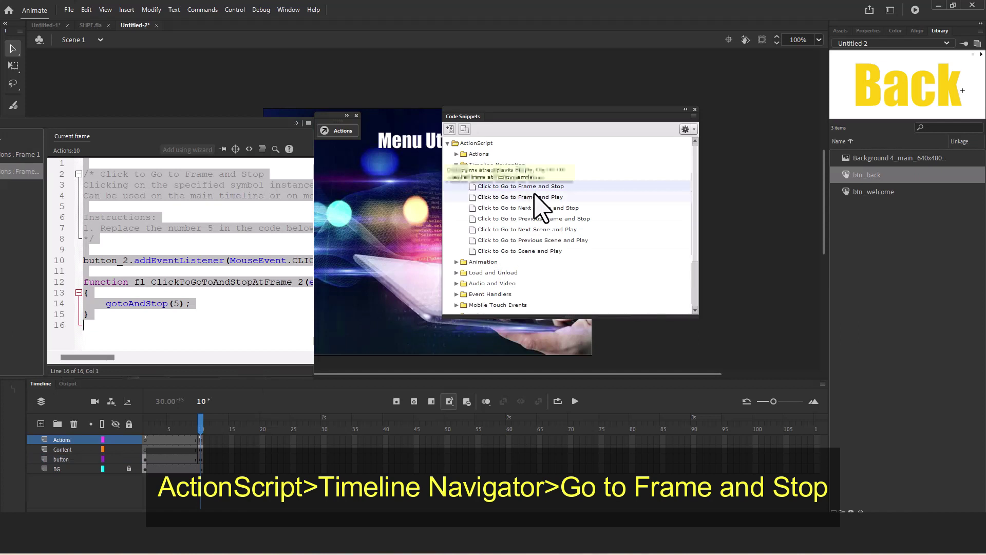
Step: Set the gotoAndStop target in the Back button's script to frame 1 and collapse the Actions panel
left_click(175, 304)
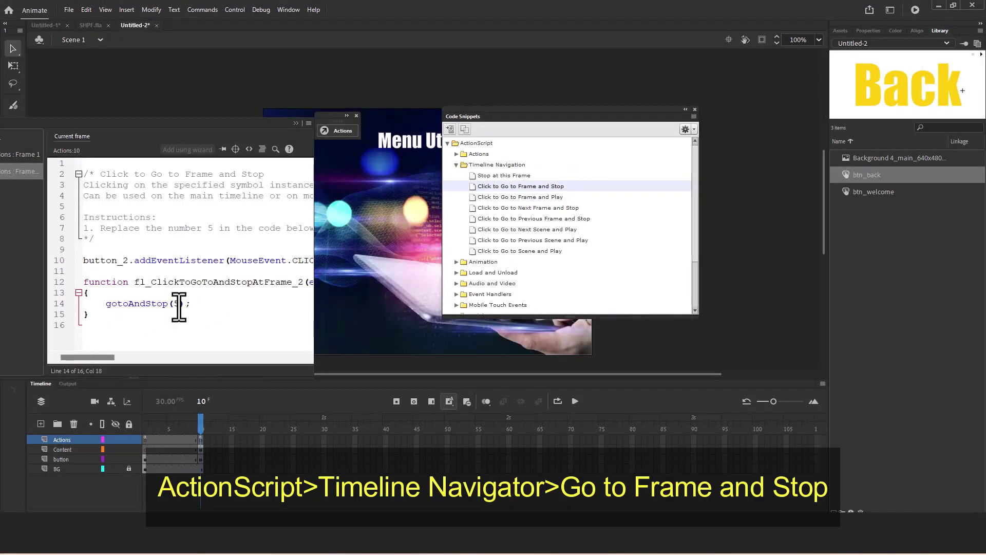
left_click_drag(179, 303, 172, 304)
type("1")
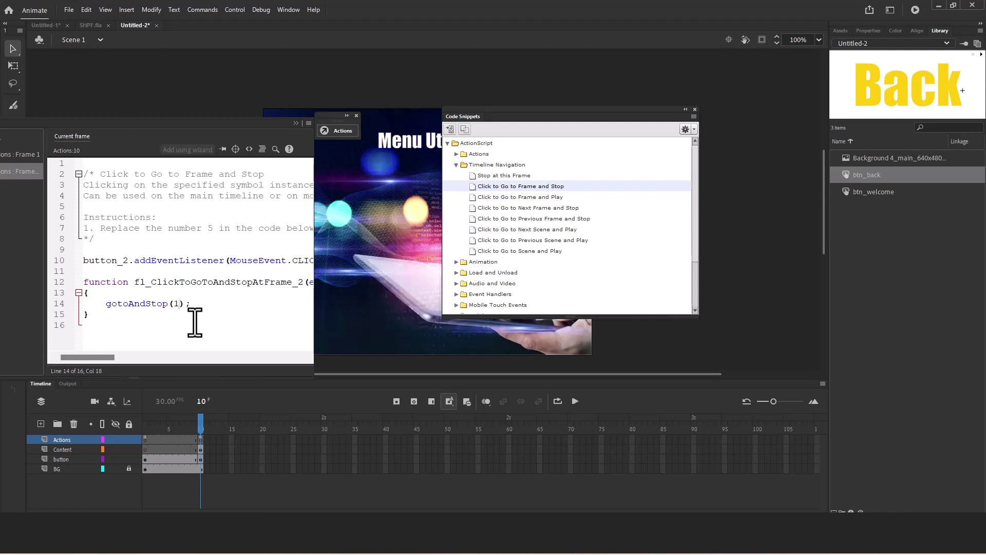
left_click(191, 421)
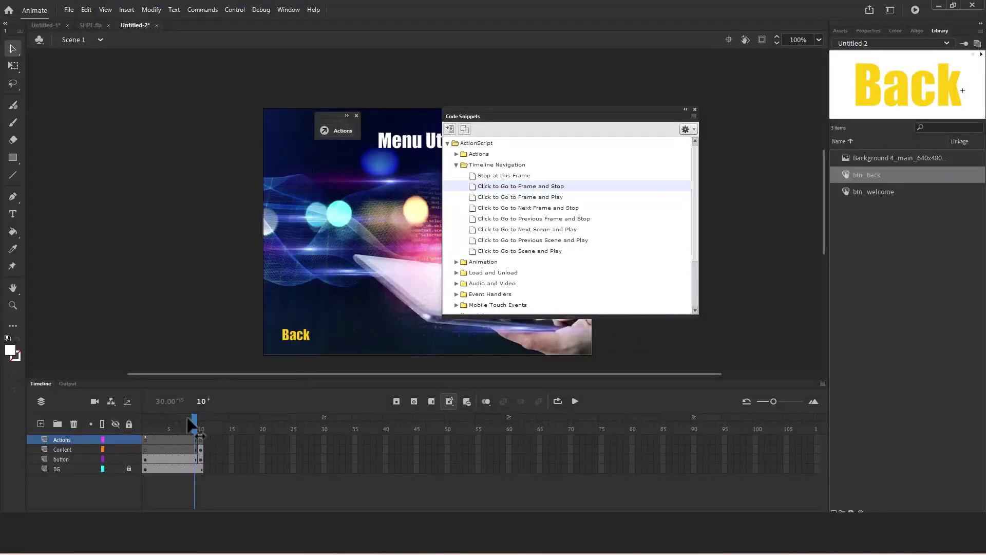
Step: Return to frame 1, test the movie's Welcome and Back button jumps, and close the preview
left_click(163, 422)
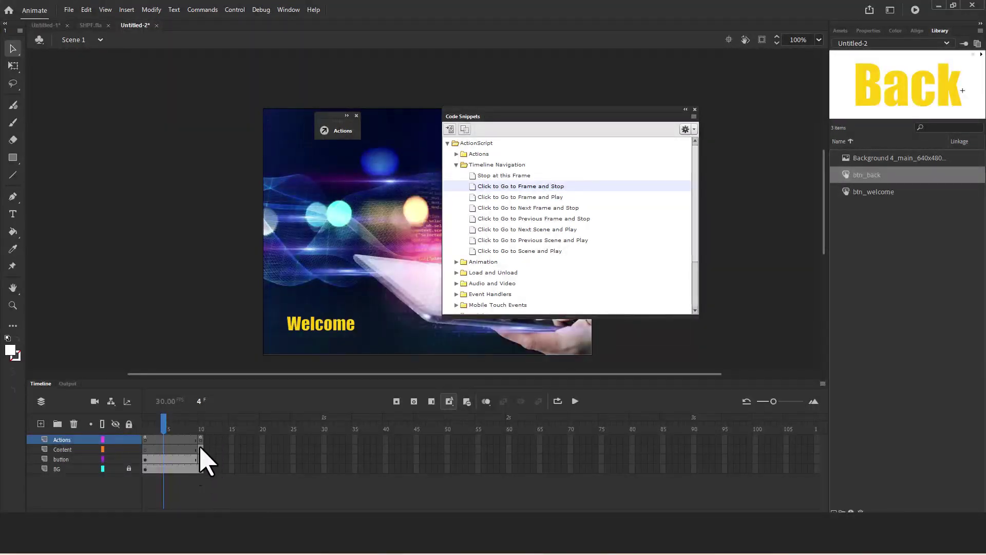
mouse_move(144, 439)
left_mouse_down()
mouse_move(154, 484)
mouse_move(154, 440)
left_mouse_up()
left_click_drag(204, 459, 214, 440)
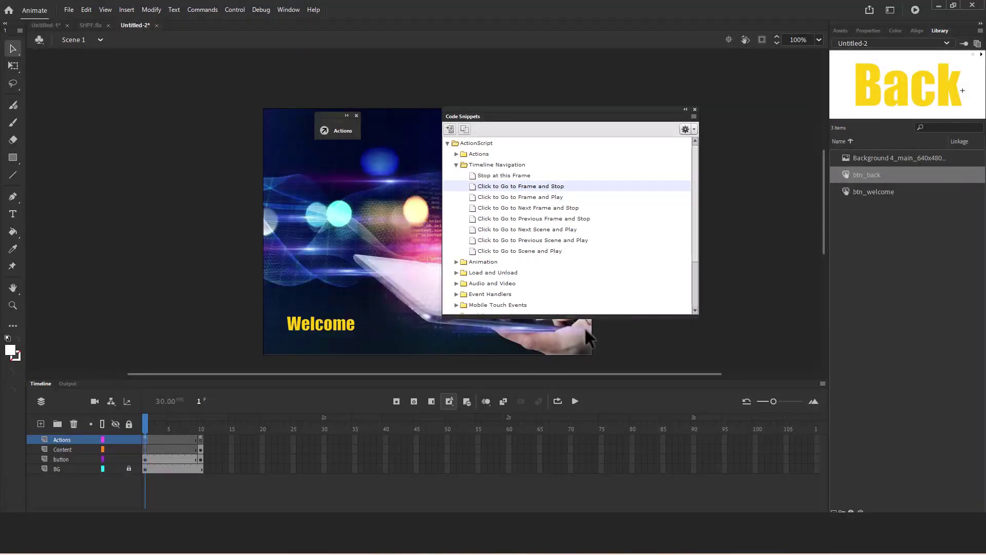
left_click(915, 9)
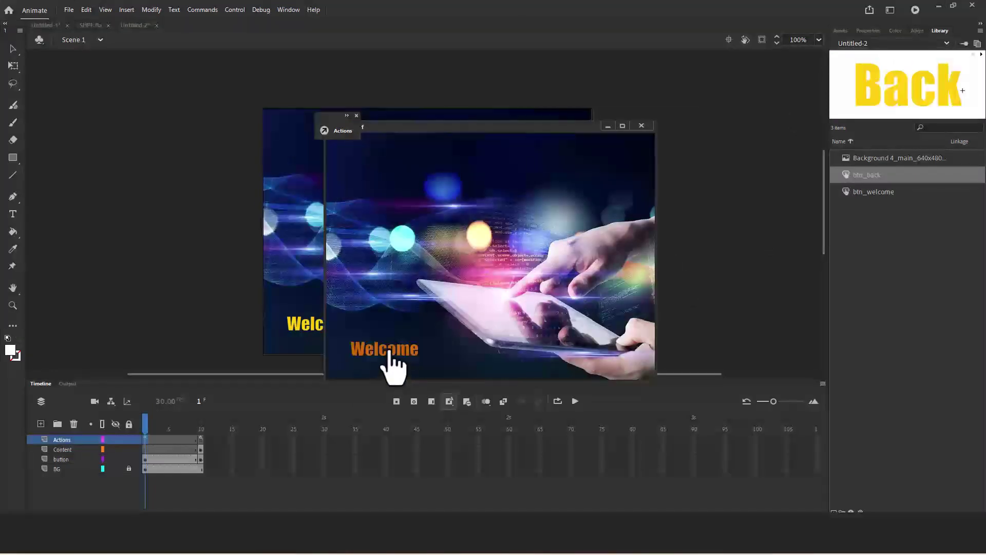
left_click(393, 360)
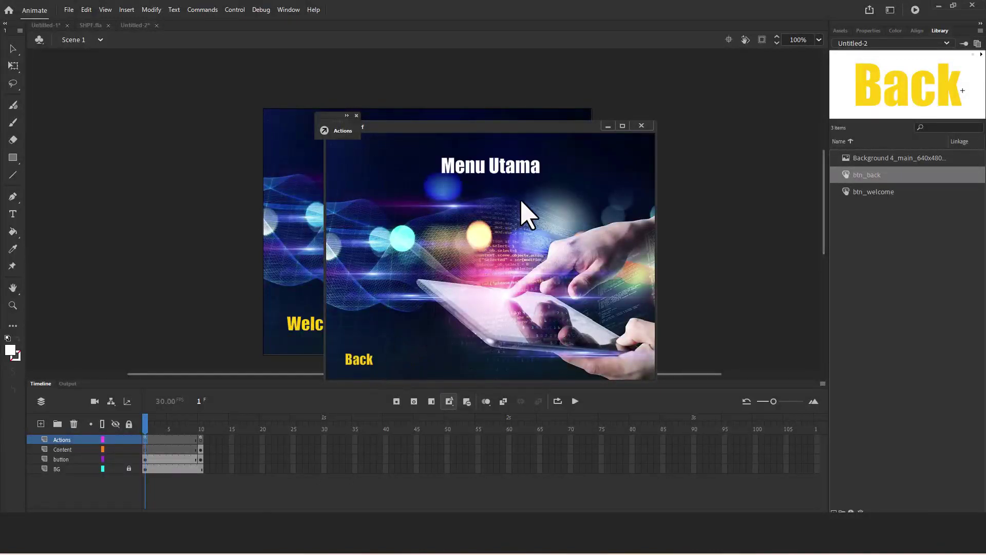
left_click(356, 363)
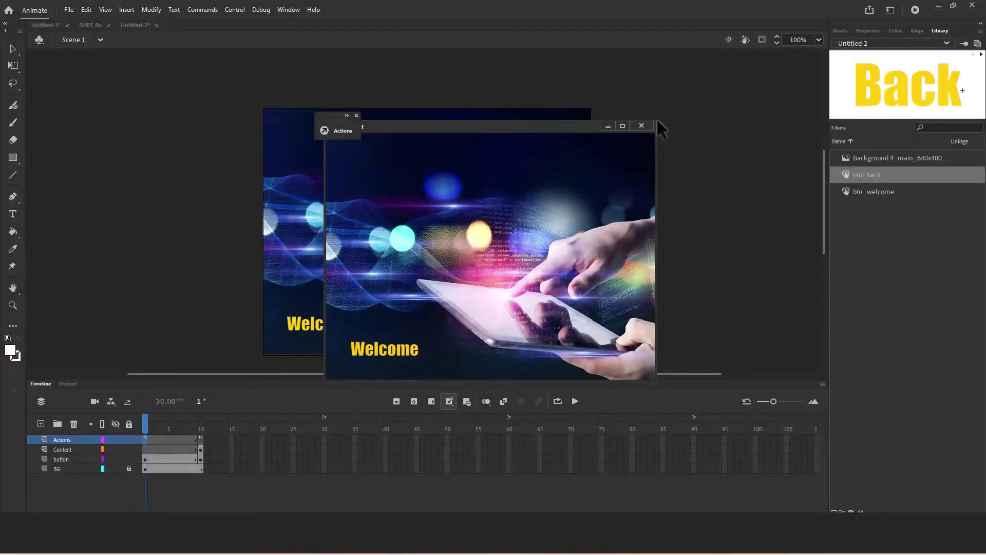
left_click(641, 126)
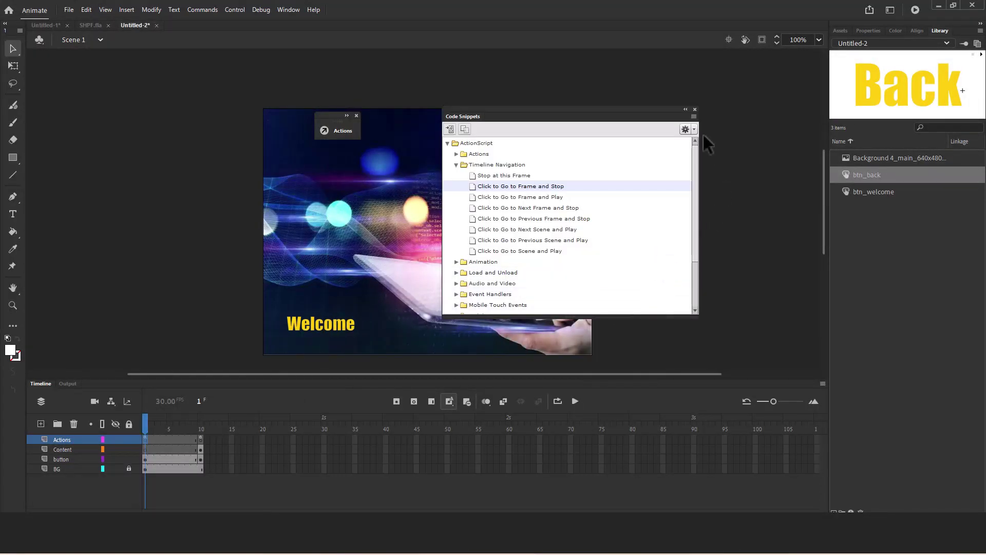
Step: Close the Code Snippets panel and move the collapsed Actions panel off the stage artwork
left_click(694, 109)
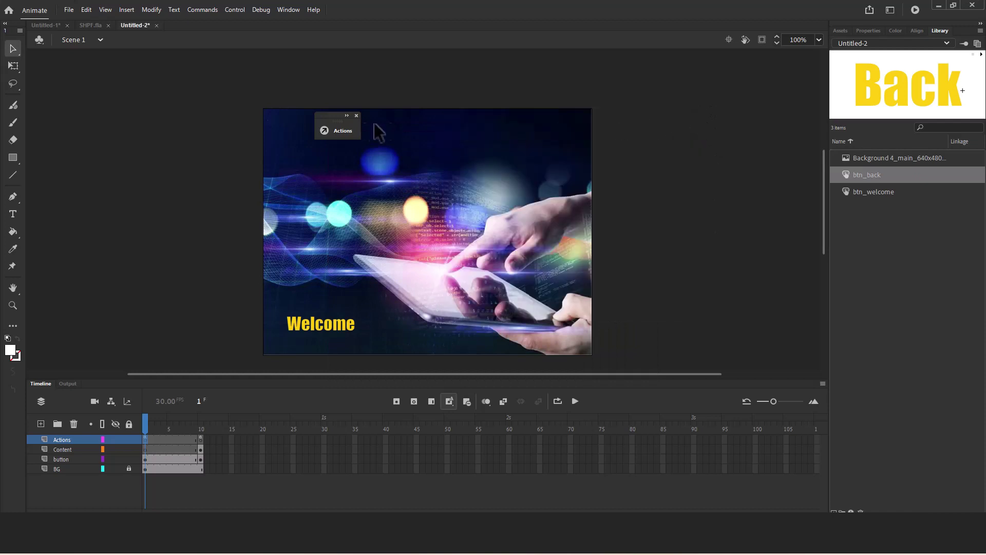
left_click_drag(330, 125, 109, 88)
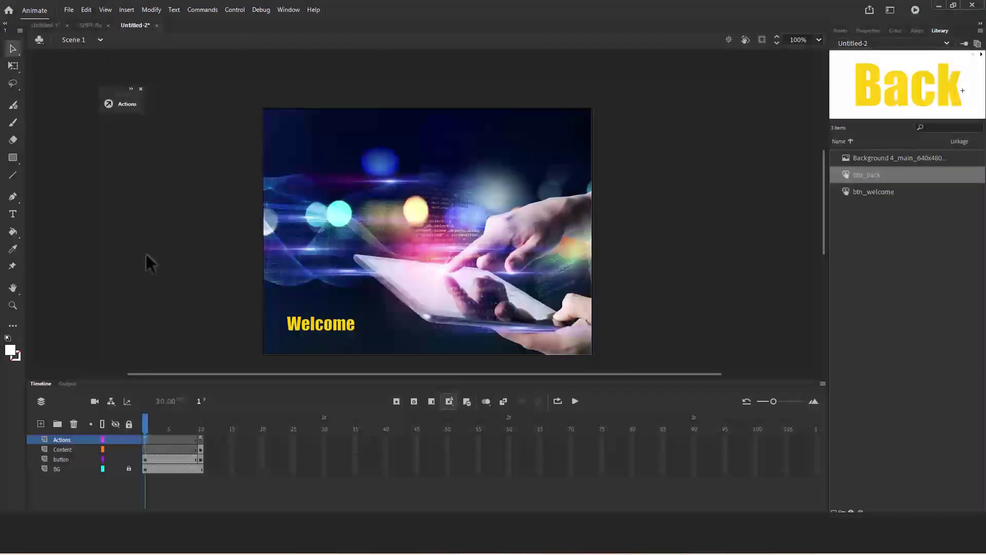